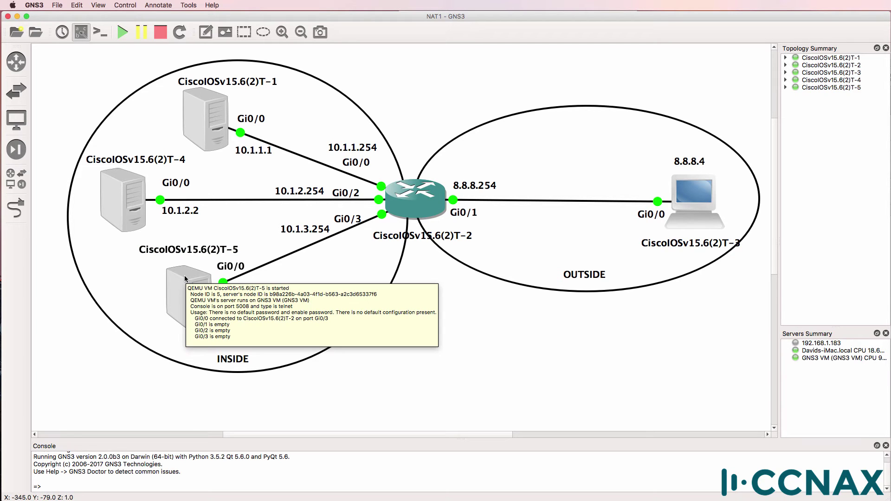
Launch the telnet console for the outside host CiscoIOSv15.6(2)T-3 (8.8.8.4) from the topology
{"action": "mouse_move", "coordinate": [682, 219]}
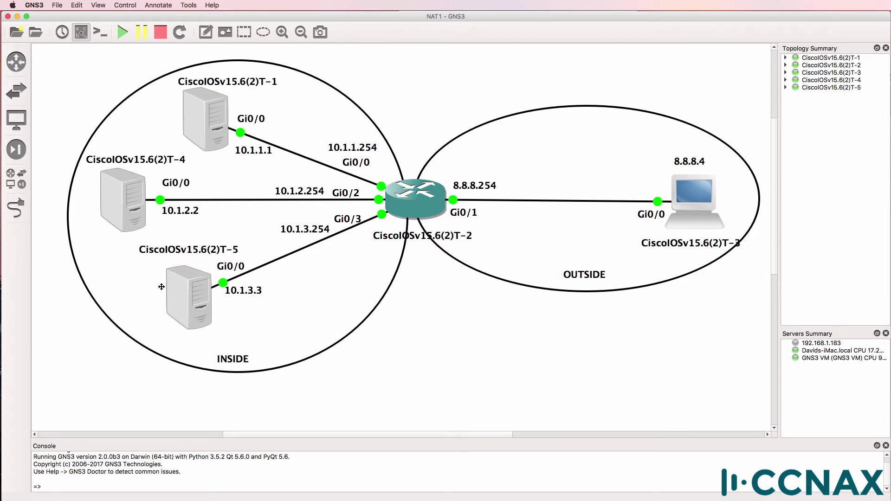
{"action": "mouse_move", "coordinate": [203, 129]}
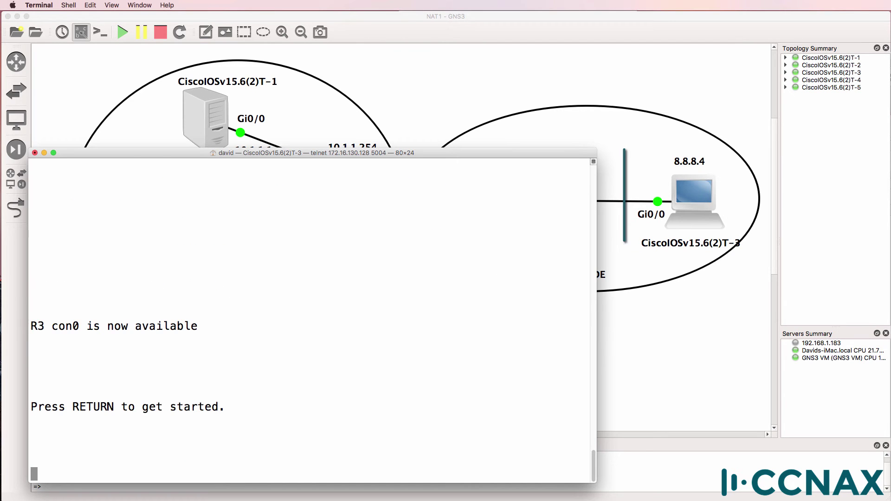
On R3, enter privileged mode and confirm the routing table has only 8.8.8.0/24 and no routing protocols
{"action": "key", "text": "Return"}
{"action": "type", "text": "en"}
{"action": "key", "text": "Return"}
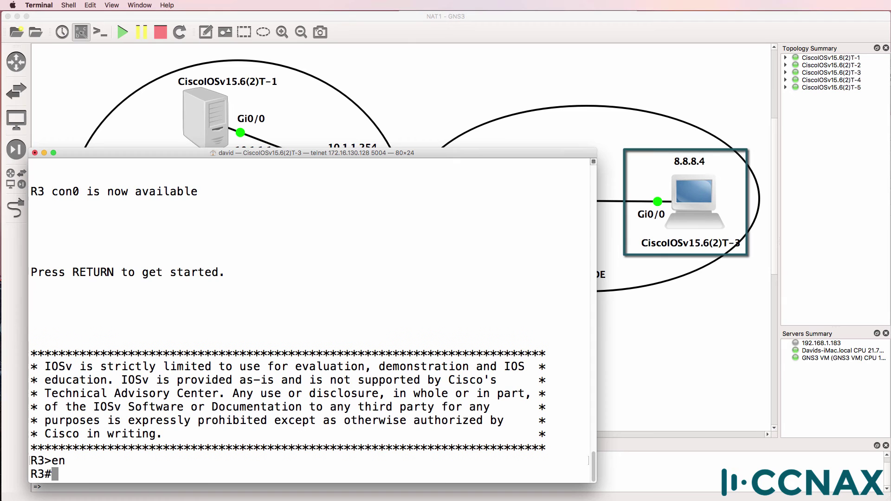
{"action": "type", "text": "sh ip route"}
{"action": "key", "text": "Return"}
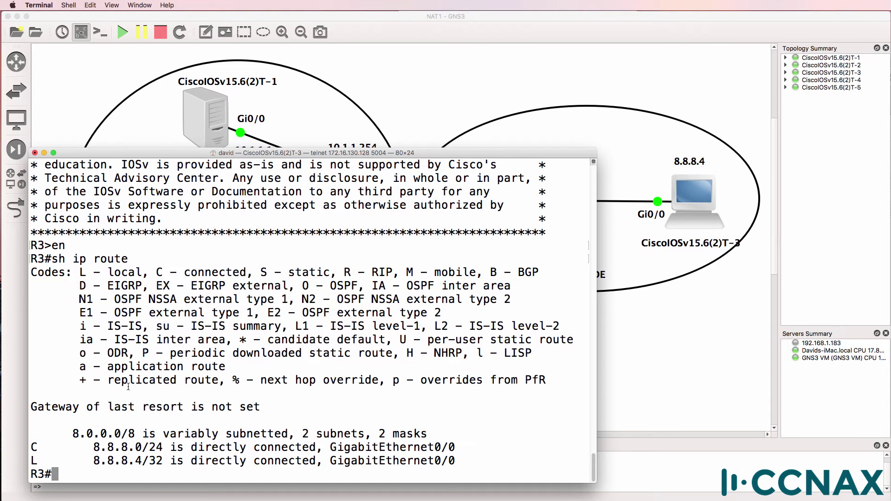
{"action": "left_click_drag", "start_coordinate": [28, 399], "coordinate": [253, 415]}
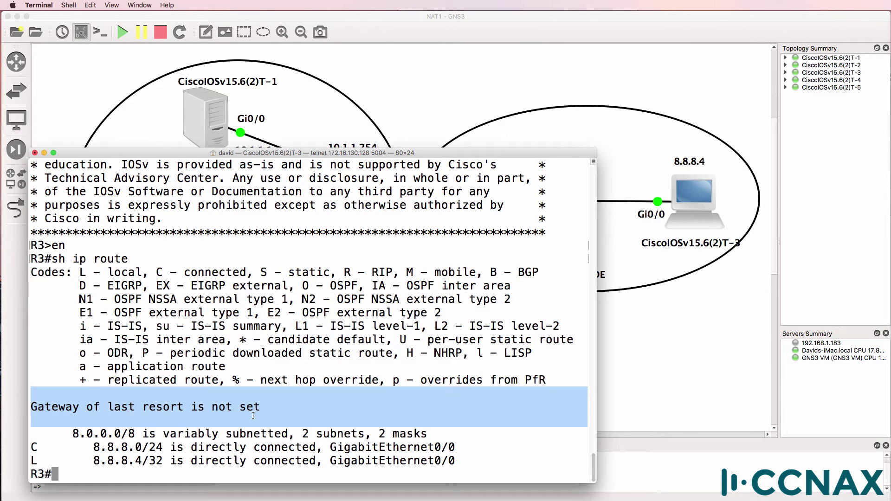
{"action": "type", "text": "sh ip prot"}
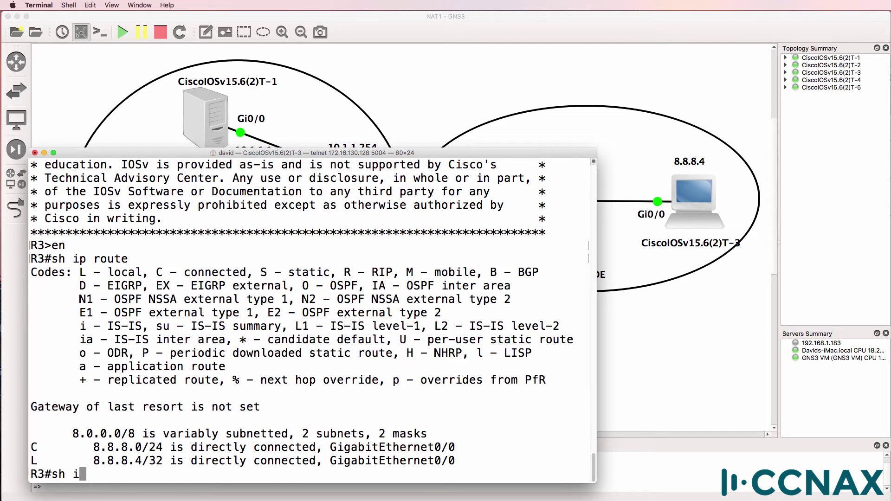
{"action": "key", "text": "Return"}
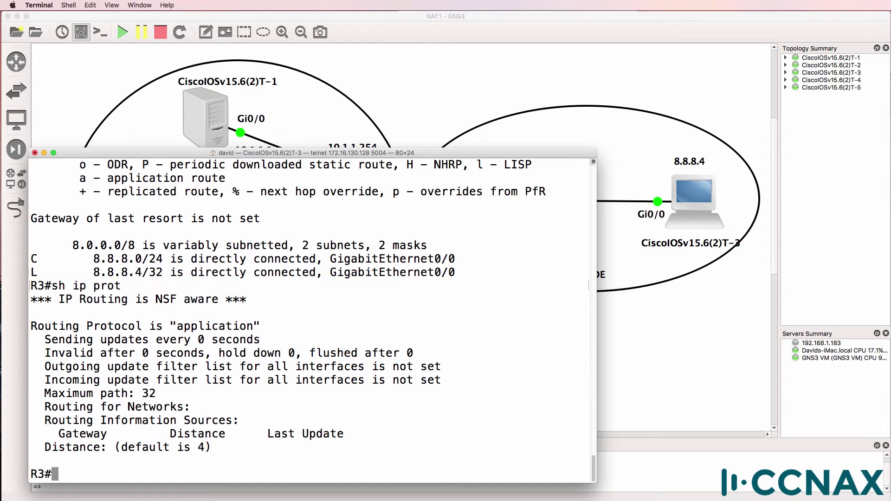
Enable debug ip packet on R3 and ping 10.1.1.1 (repeat 1) twice, both unroutable
{"action": "type", "text": "debug ip packet"}
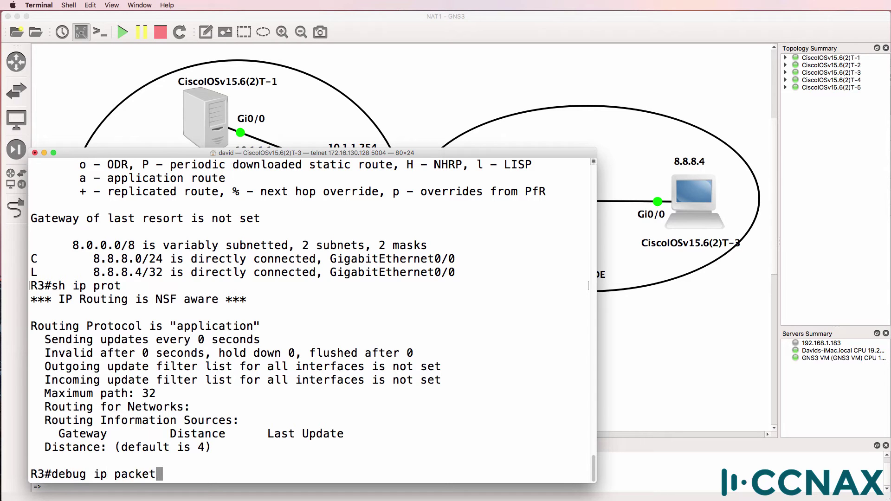
{"action": "key", "text": "Return"}
{"action": "type", "text": "ping 10.1.1."}
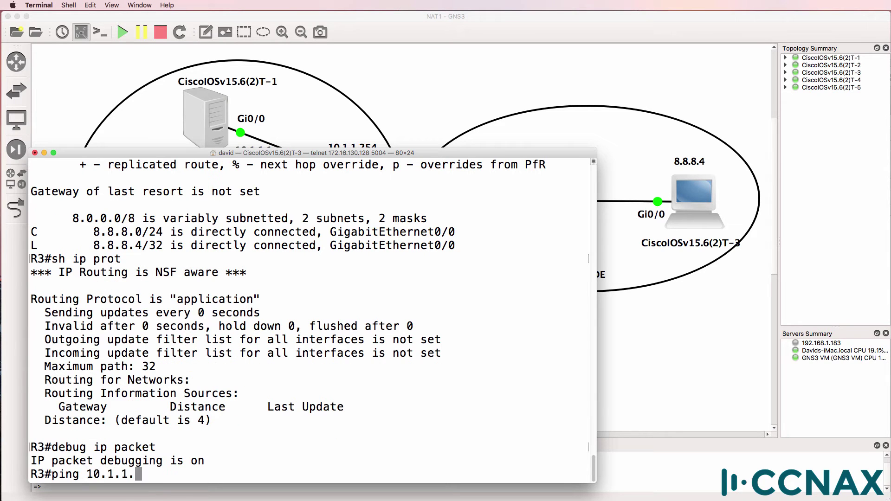
{"action": "type", "text": "1 re"}
{"action": "key", "text": "Tab"}
{"action": "type", "text": "1"}
{"action": "key", "text": "Return"}
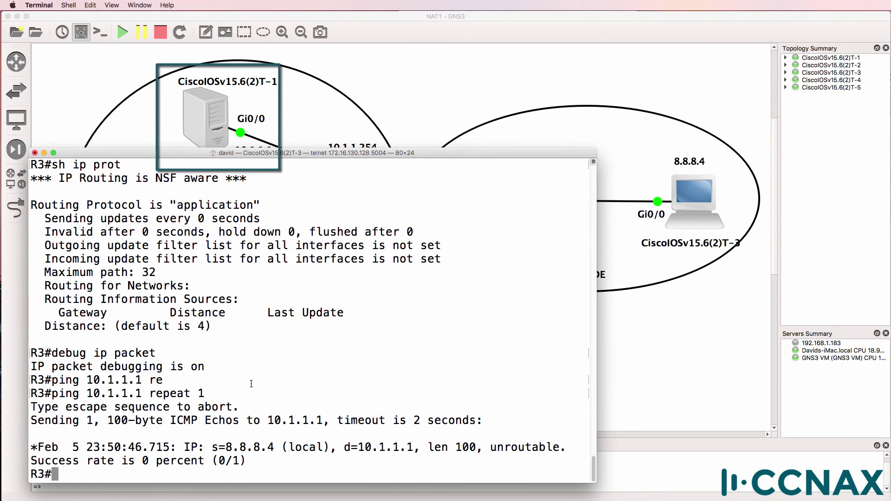
{"action": "mouse_move", "coordinate": [268, 153]}
{"action": "left_mouse_down"}
{"action": "mouse_move", "coordinate": [280, 184]}
{"action": "mouse_move", "coordinate": [257, 153]}
{"action": "left_mouse_up"}
{"action": "left_click_drag", "start_coordinate": [495, 447], "coordinate": [568, 446]}
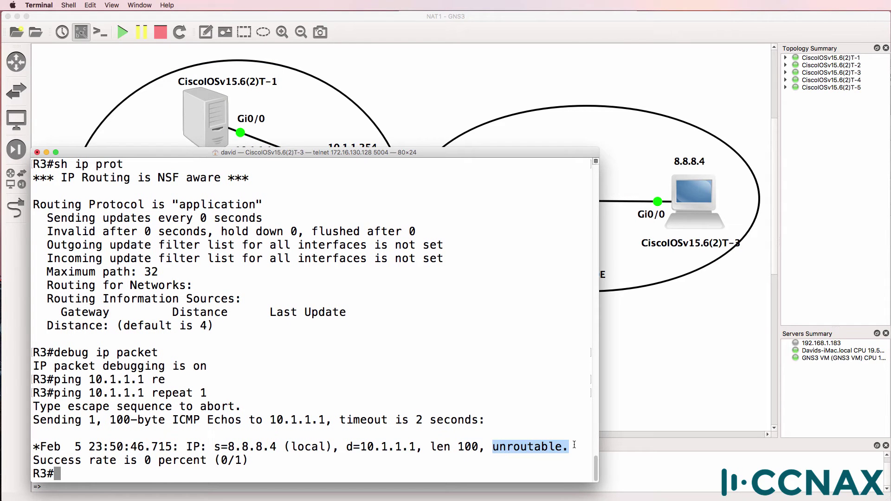
{"action": "key", "text": "Up"}
{"action": "key", "text": "Return"}
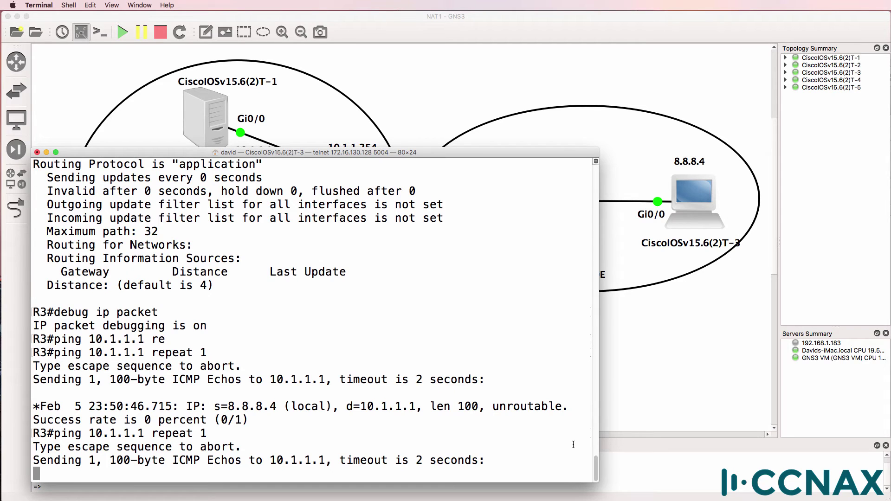
{"action": "left_click_drag", "start_coordinate": [493, 447], "coordinate": [590, 446]}
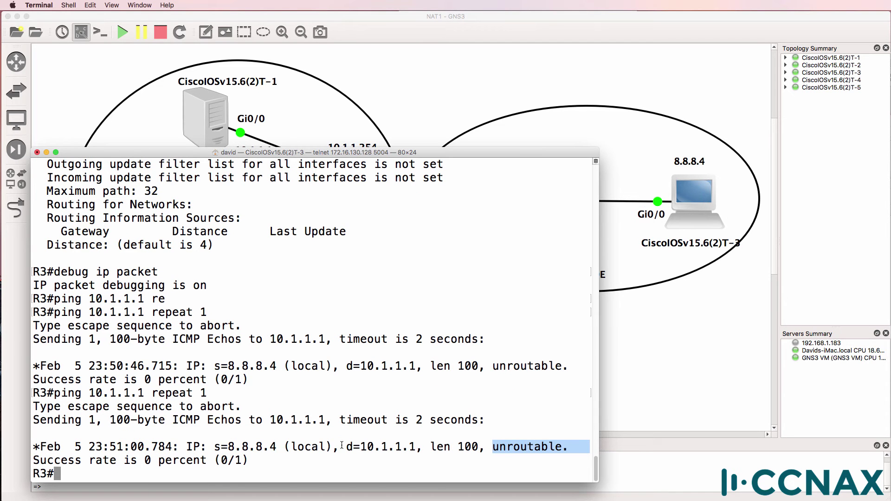
{"action": "left_click_drag", "start_coordinate": [339, 447], "coordinate": [444, 445]}
Ping 10.1.1.2 and 10.1.2.2 once each from R3, confirming both are unroutable
{"action": "key", "text": "Up"}
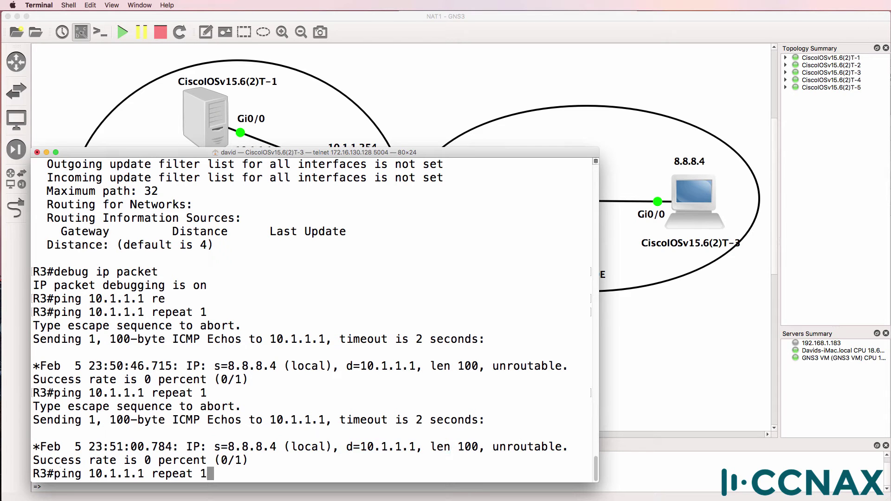
{"action": "key", "text": "Left"}
{"action": "key", "text": "Left"}
{"action": "key", "text": "Left"}
{"action": "key", "text": "Left"}
{"action": "key", "text": "Left"}
{"action": "key", "text": "Left"}
{"action": "key", "text": "Left"}
{"action": "key", "text": "Left"}
{"action": "key", "text": "Left"}
{"action": "key", "text": "BackSpace"}
{"action": "type", "text": "2"}
{"action": "key", "text": "Return"}
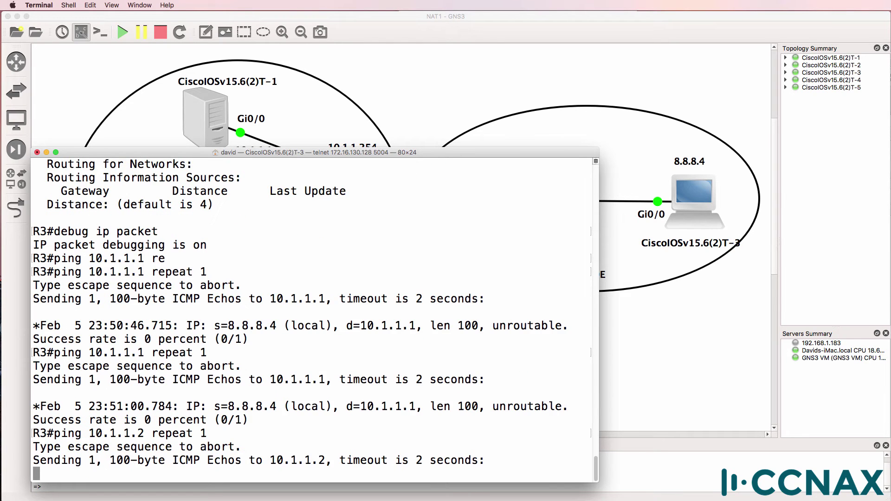
{"action": "key", "text": "Up"}
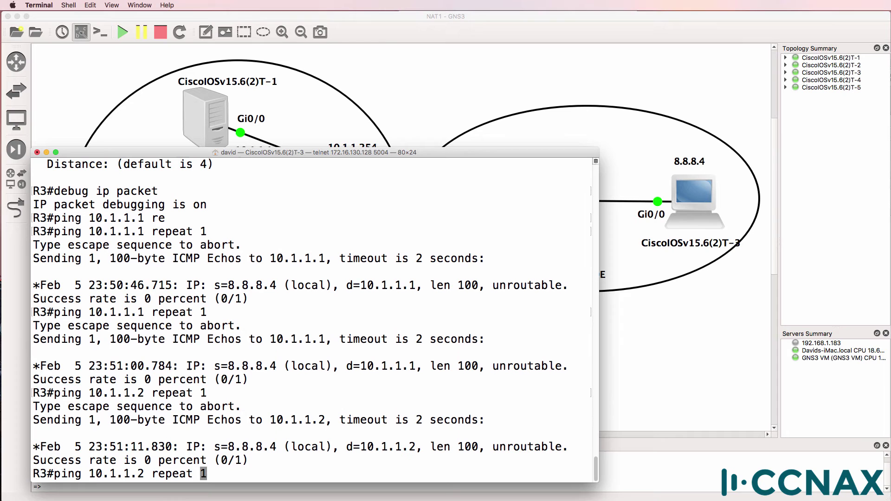
{"action": "key", "text": "Left"}
{"action": "key", "text": "Left"}
{"action": "key", "text": "Left"}
{"action": "key", "text": "Left"}
{"action": "key", "text": "Left"}
{"action": "key", "text": "Left"}
{"action": "key", "text": "Left"}
{"action": "key", "text": "Left"}
{"action": "key", "text": "Left"}
{"action": "key", "text": "Left"}
{"action": "key", "text": "Left"}
{"action": "key", "text": "BackSpace"}
{"action": "type", "text": "2"}
{"action": "key", "text": "Return"}
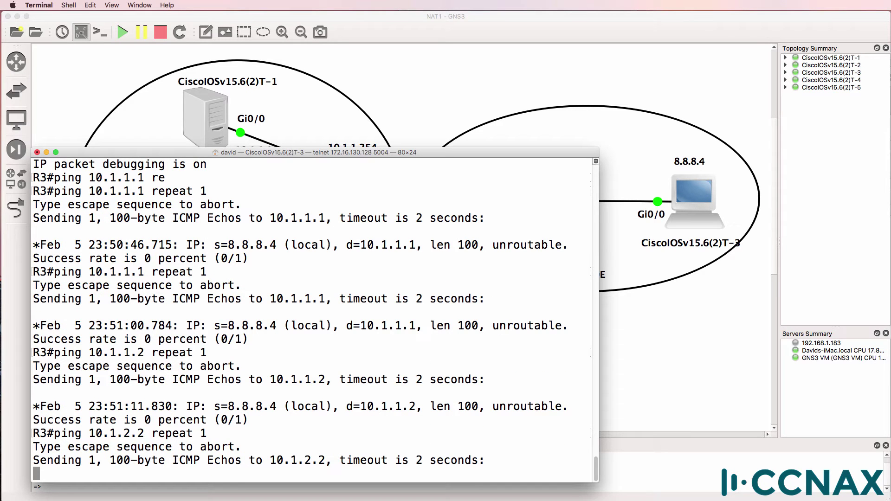
Ping 10.1.3.2 once from R3, also unroutable, then return to the GNS3 topology
{"action": "key", "text": "Up"}
{"action": "key", "text": "Left"}
{"action": "key", "text": "Left"}
{"action": "key", "text": "Left"}
{"action": "key", "text": "Left"}
{"action": "key", "text": "Left"}
{"action": "key", "text": "Left"}
{"action": "key", "text": "Left"}
{"action": "key", "text": "Left"}
{"action": "key", "text": "Left"}
{"action": "key", "text": "Left"}
{"action": "key", "text": "Left"}
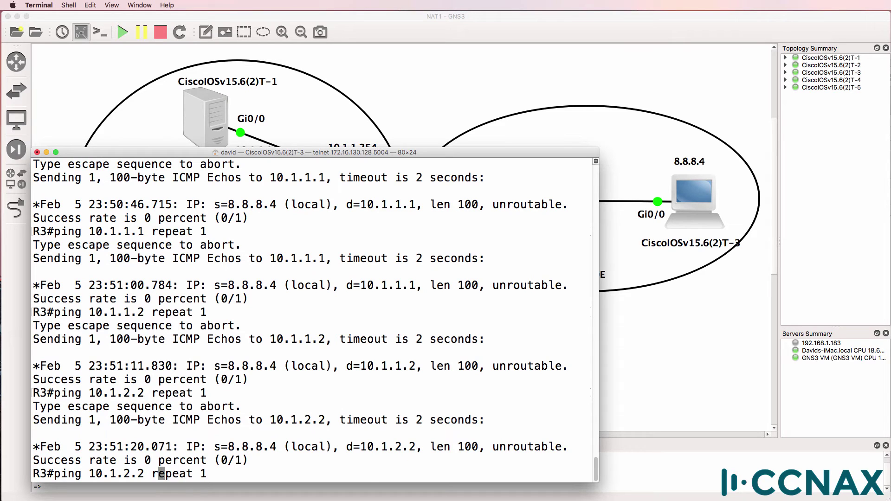
{"action": "key", "text": "BackSpace"}
{"action": "type", "text": "3"}
{"action": "key", "text": "Return"}
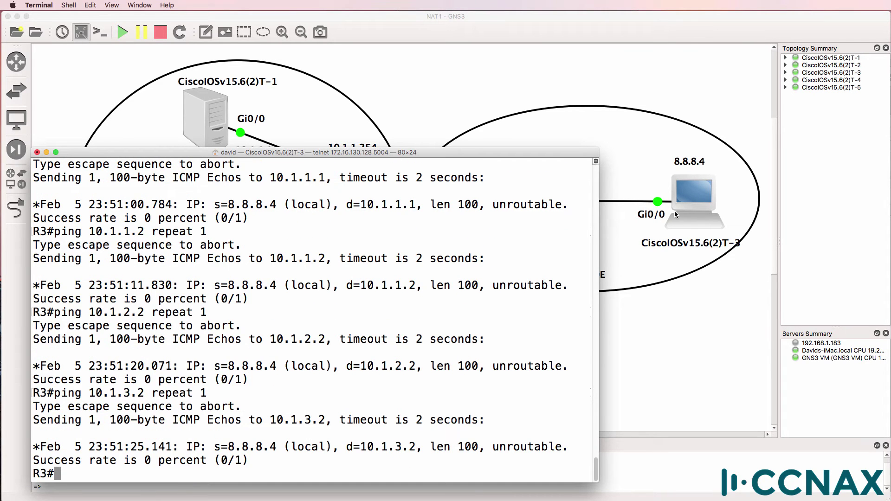
{"action": "left_click", "coordinate": [537, 35]}
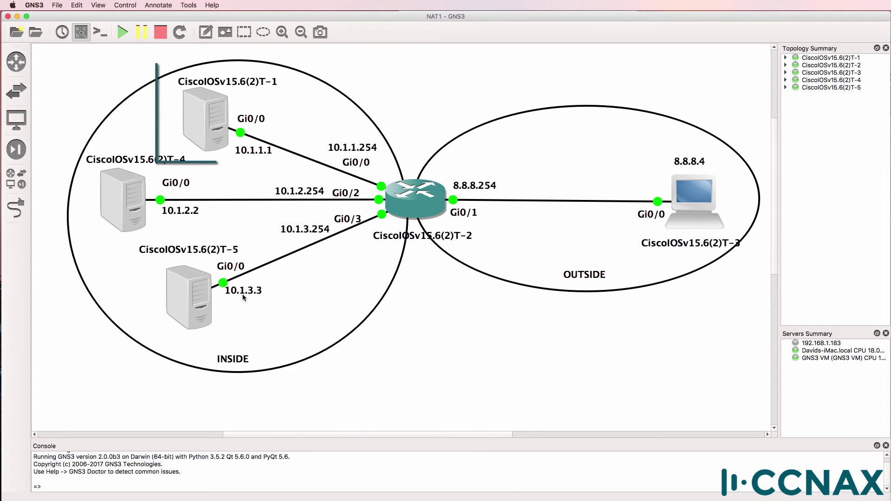
On R1, enter privileged mode and verify the default route via 10.1.1.254
{"action": "key", "text": "super+Tab"}
{"action": "key", "text": "Return"}
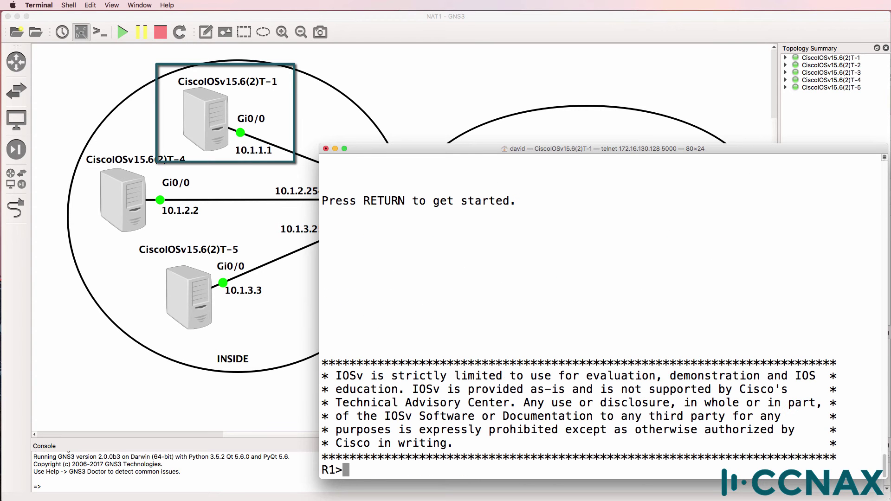
{"action": "type", "text": "en"}
{"action": "key", "text": "Return"}
{"action": "key", "text": "Return"}
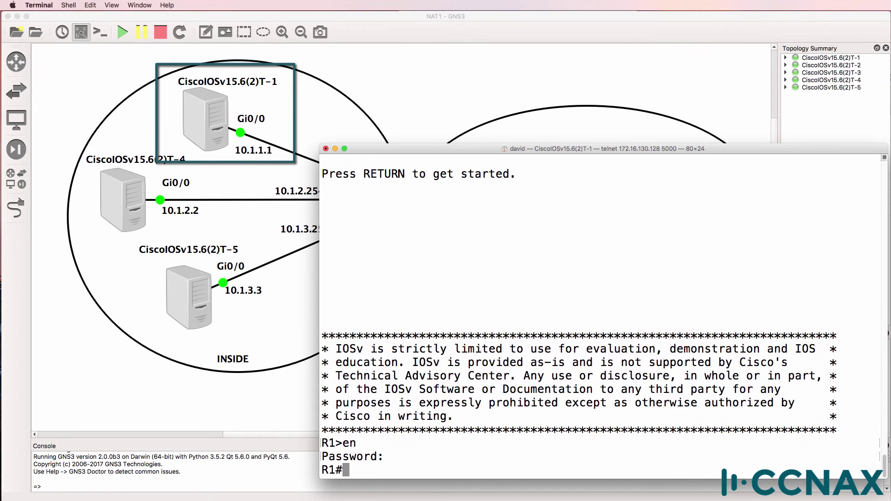
{"action": "type", "text": "sh ip route"}
{"action": "key", "text": "Return"}
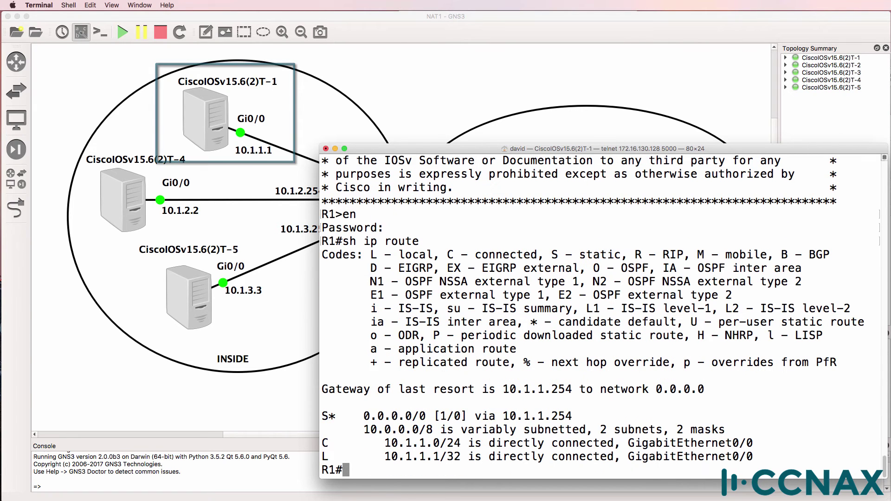
{"action": "left_click_drag", "start_coordinate": [573, 416], "coordinate": [321, 417]}
{"action": "left_click", "coordinate": [258, 424]}
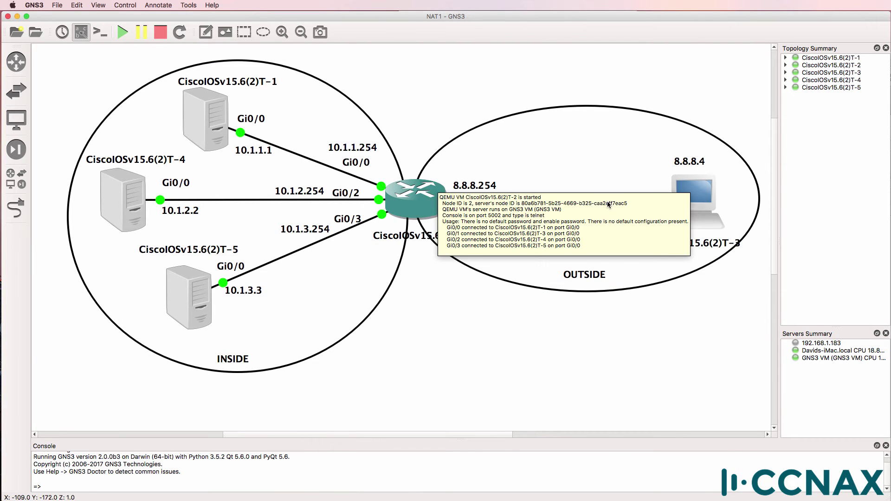
Ping 8.8.8.4 from R1 and see R3's debug show replies to 10.1.1.1 unroutable
{"action": "key", "text": "super+Tab"}
{"action": "type", "text": "ping "}
{"action": "type", "text": "8.8."}
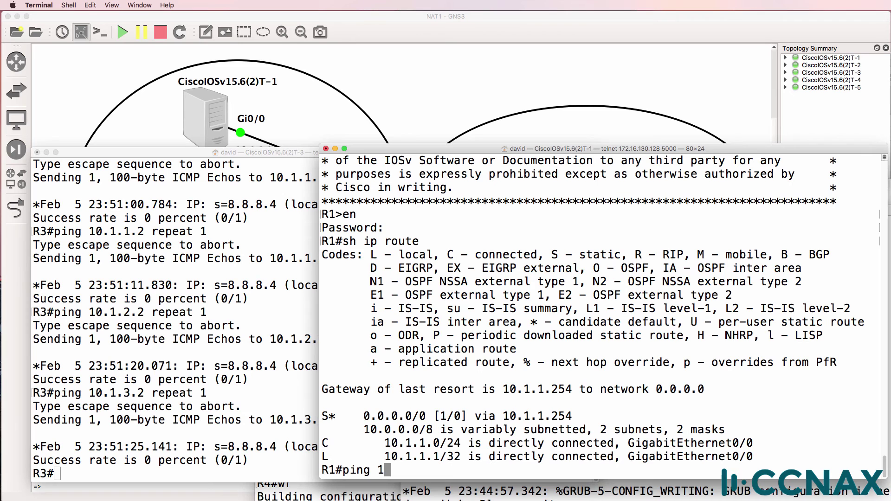
{"action": "type", "text": "8.4"}
{"action": "key", "text": "Return"}
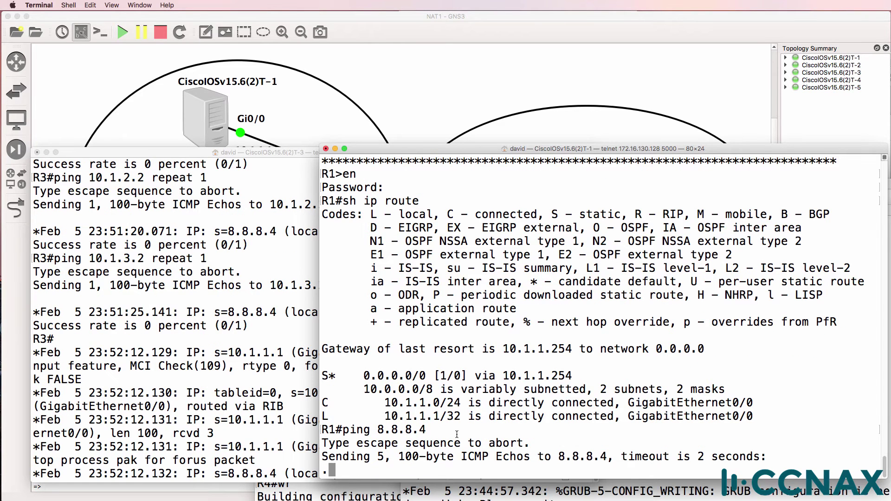
{"action": "left_click", "coordinate": [237, 408]}
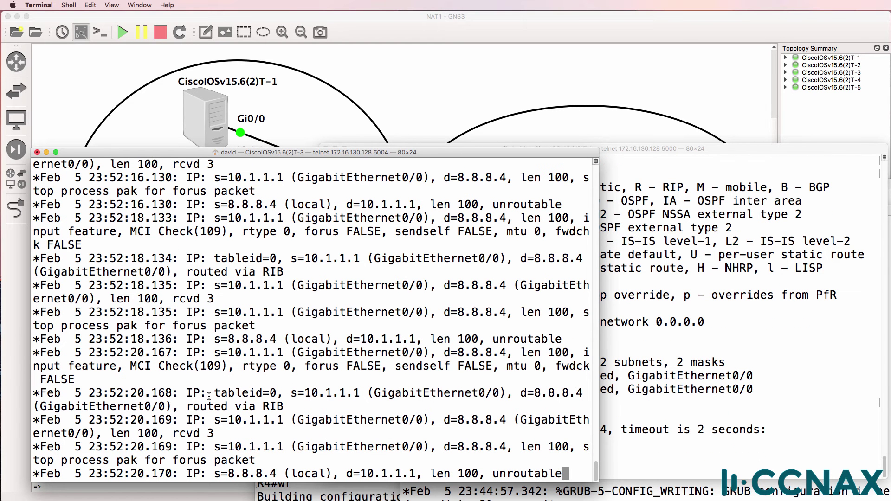
{"action": "left_click_drag", "start_coordinate": [228, 339], "coordinate": [563, 343]}
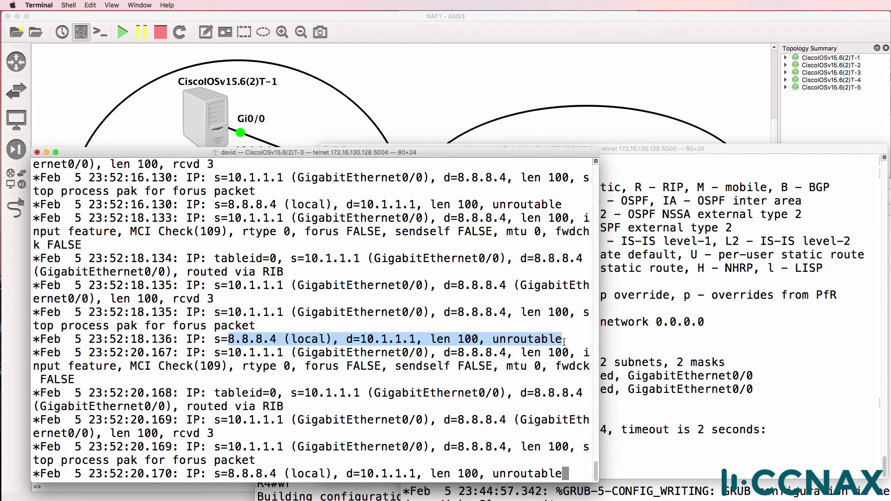
{"action": "left_click", "coordinate": [650, 459]}
{"action": "left_click_drag", "start_coordinate": [547, 463], "coordinate": [324, 431]}
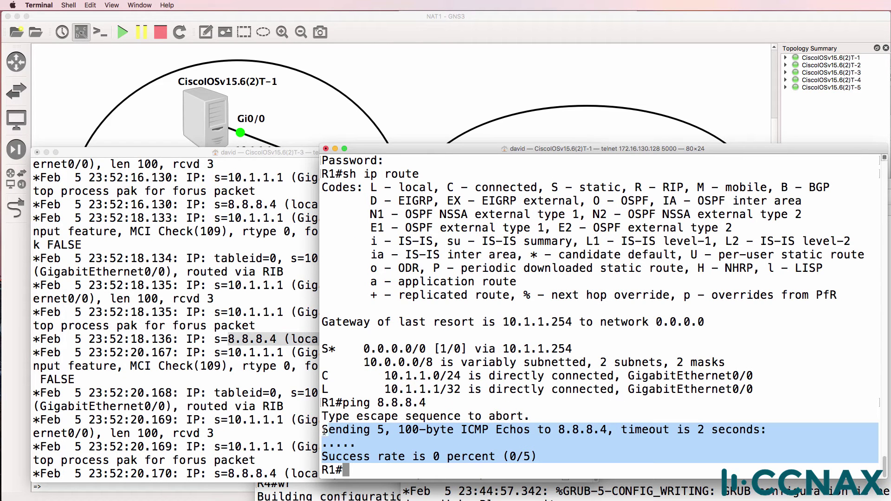
{"action": "left_click", "coordinate": [421, 26]}
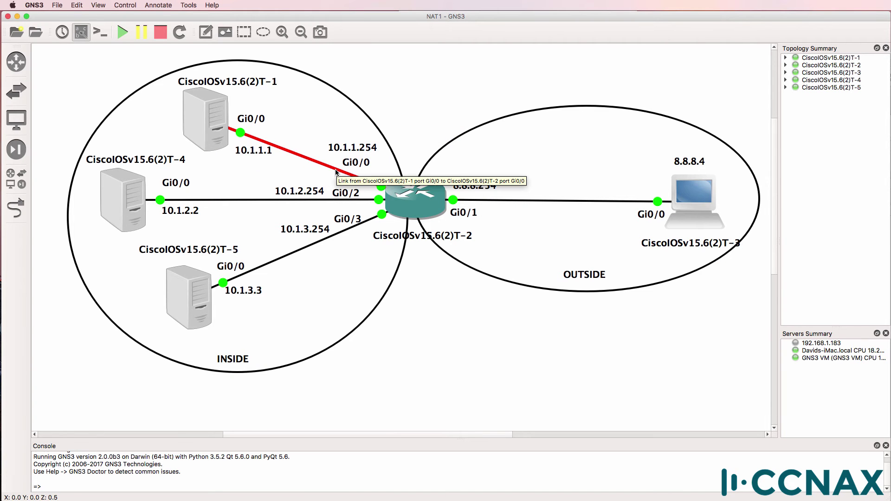
Open a telnet console to the NAT router CiscoIOSv15.6(2)T-2 (R2)
{"action": "mouse_move", "coordinate": [426, 207]}
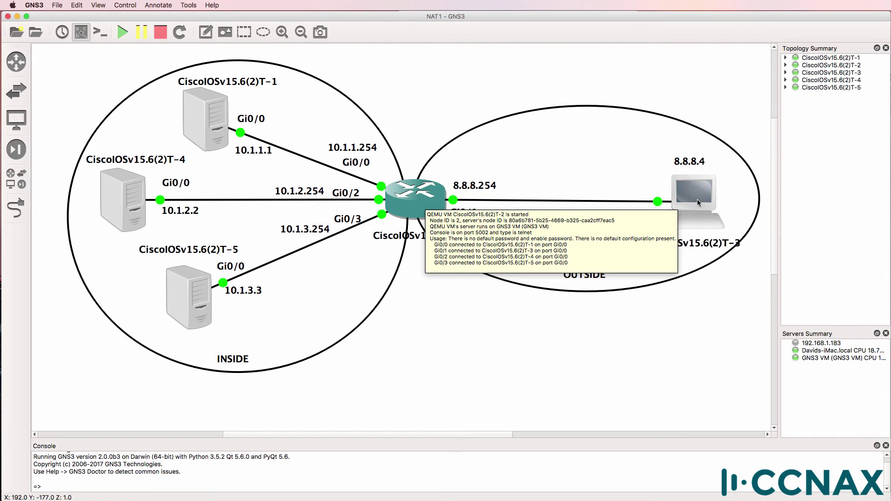
{"action": "mouse_move", "coordinate": [698, 200]}
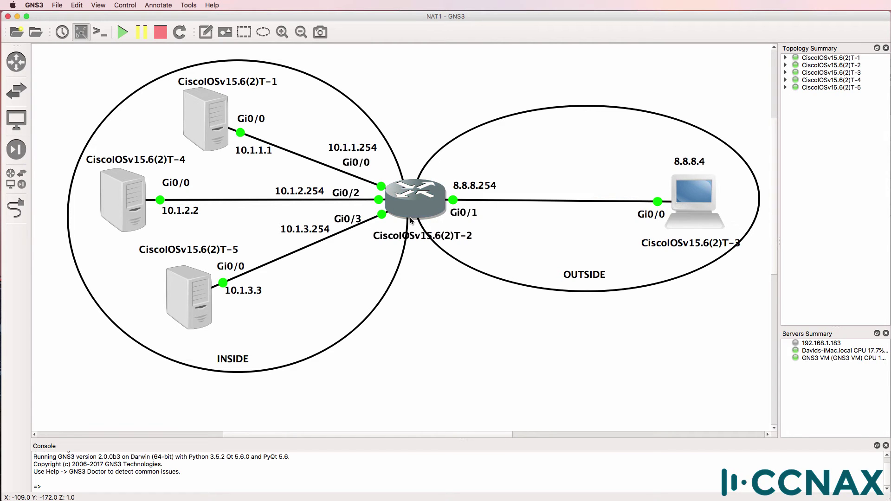
{"action": "mouse_move", "coordinate": [416, 212]}
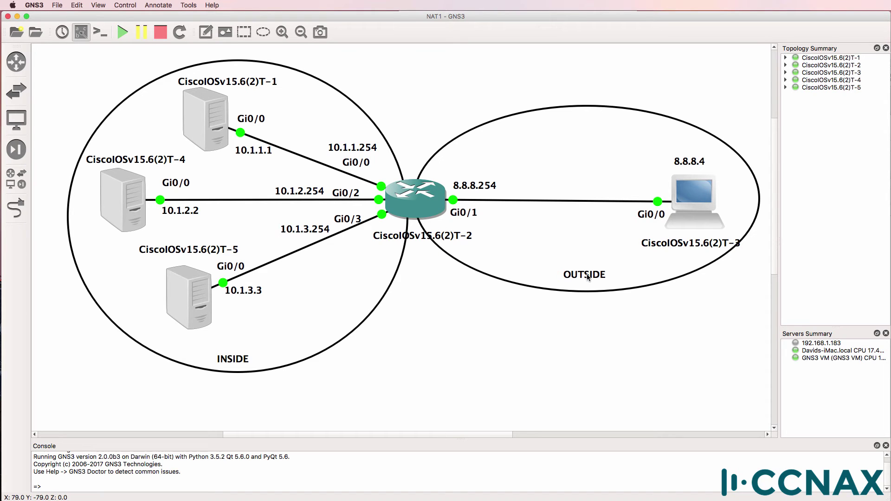
{"action": "double_click", "coordinate": [422, 222]}
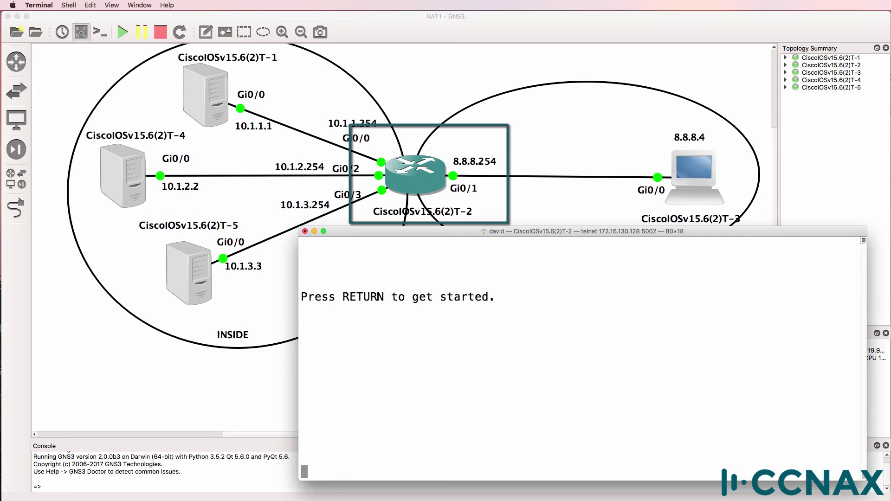
On R2, review sh ip int brief: Gi0/1 8.8.8.254; Gi0/0, Gi0/2, Gi0/3 at 10.1.1/2/3.254
{"action": "key", "text": "Return"}
{"action": "type", "text": "en"}
{"action": "key", "text": "Return"}
{"action": "type", "text": "sh "}
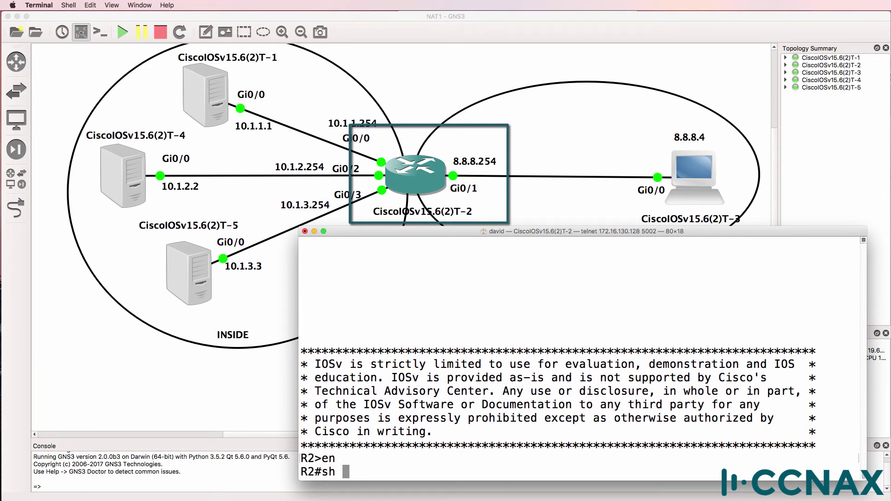
{"action": "type", "text": "ip intb"}
{"action": "key", "text": "BackSpace"}
{"action": "type", "text": "brief"}
{"action": "key", "text": "Return"}
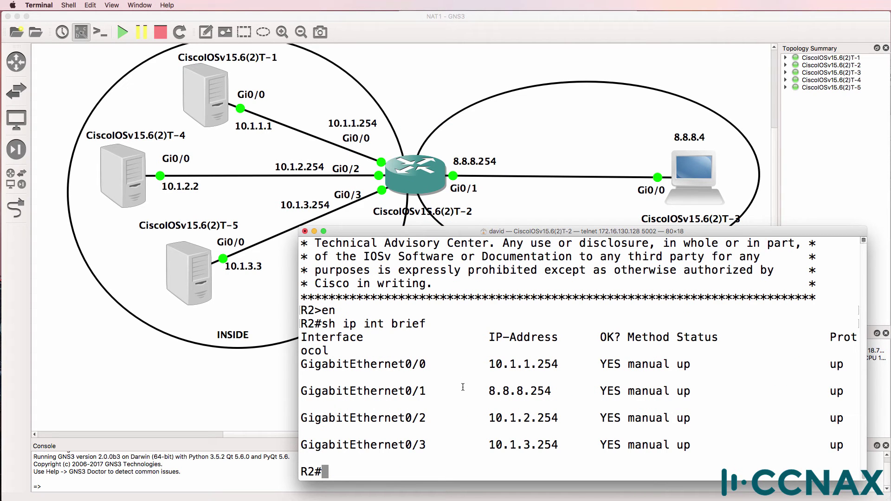
{"action": "left_click_drag", "start_coordinate": [441, 391], "coordinate": [300, 391]}
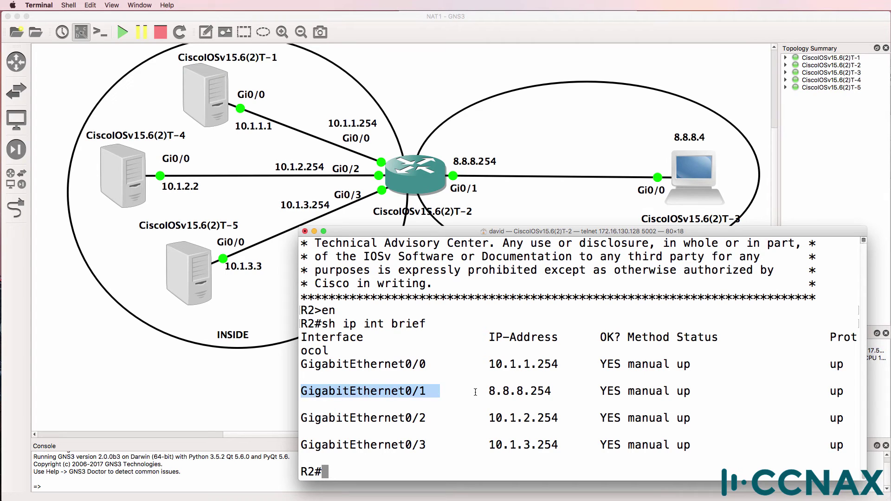
{"action": "left_click_drag", "start_coordinate": [483, 392], "coordinate": [554, 391]}
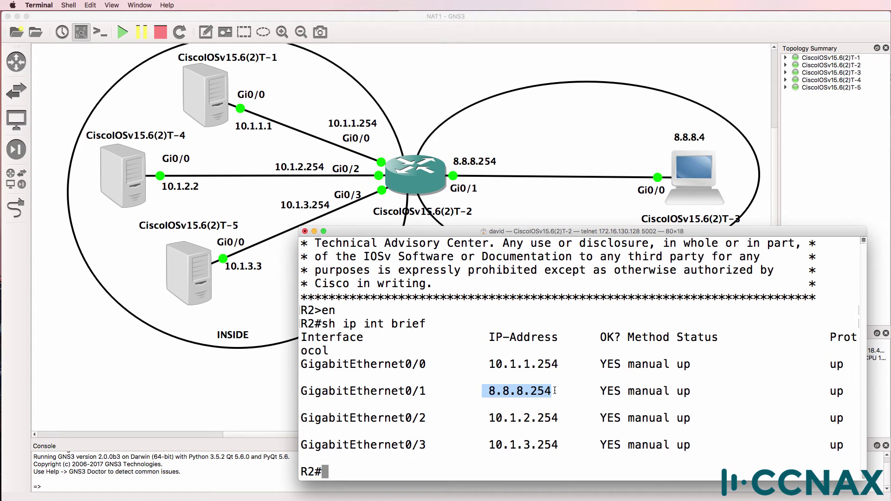
{"action": "left_click_drag", "start_coordinate": [427, 364], "coordinate": [405, 364]}
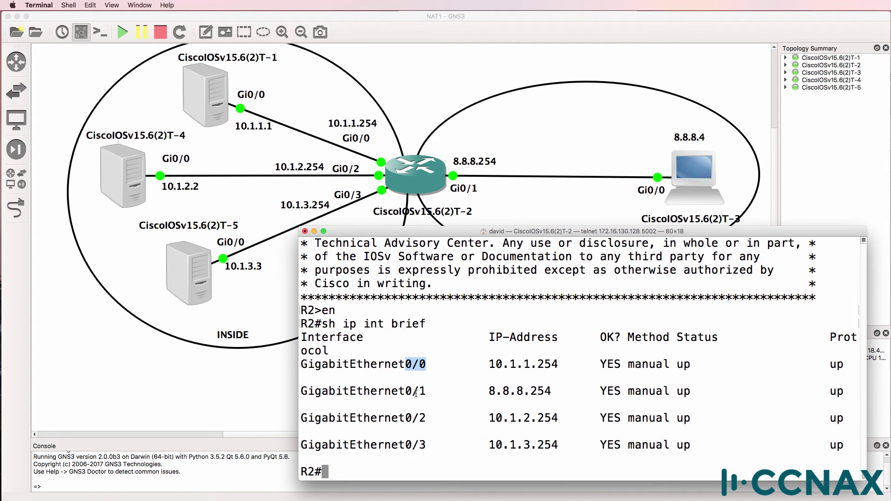
{"action": "left_click_drag", "start_coordinate": [426, 418], "coordinate": [408, 444]}
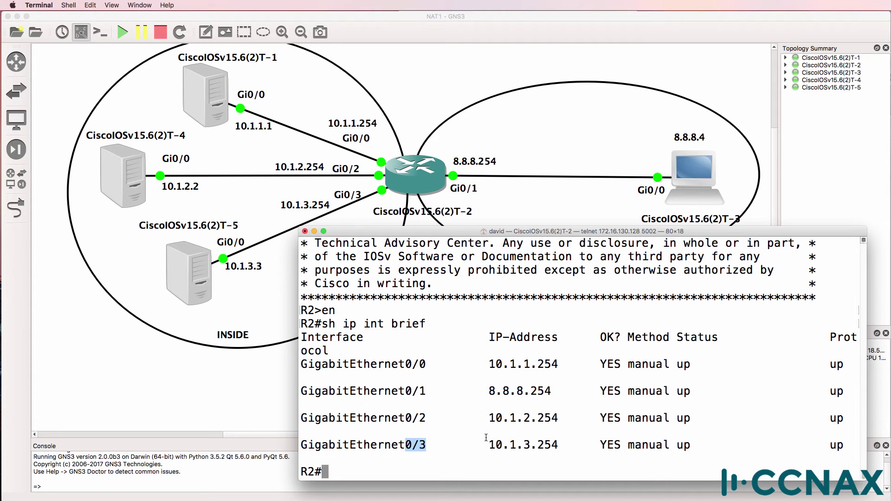
{"action": "left_click_drag", "start_coordinate": [485, 444], "coordinate": [571, 445]}
{"action": "left_click_drag", "start_coordinate": [488, 418], "coordinate": [562, 418]}
{"action": "left_click_drag", "start_coordinate": [483, 364], "coordinate": [561, 362]}
Configure GigabitEthernet0/1 as the ip nat outside interface
{"action": "type", "text": "conf t"}
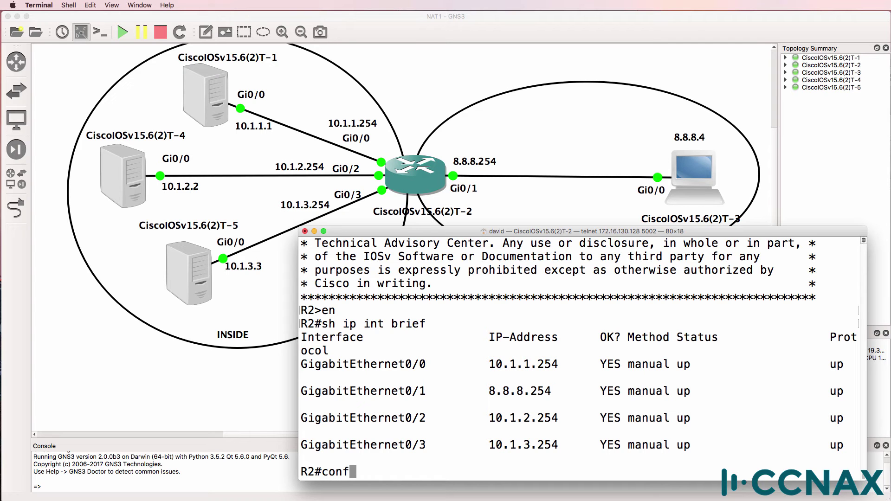
{"action": "key", "text": "Return"}
{"action": "type", "text": "int g0/"}
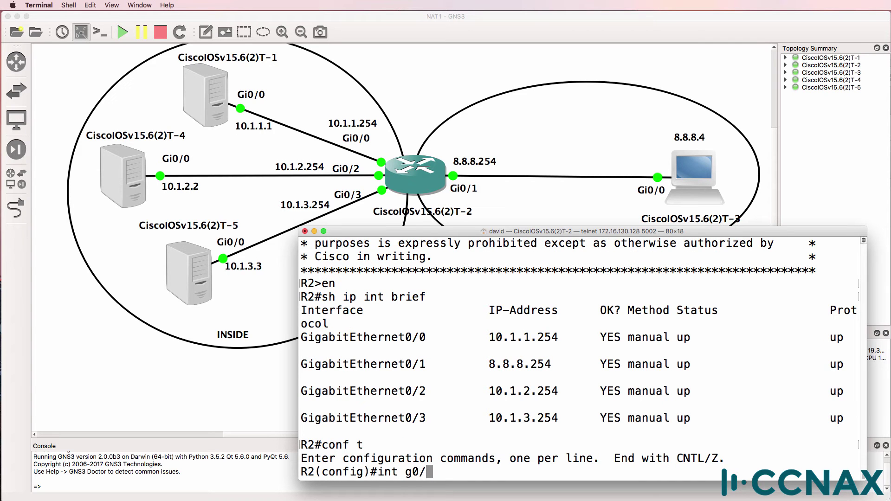
{"action": "type", "text": "1"}
{"action": "key", "text": "Return"}
{"action": "type", "text": "ip nat out"}
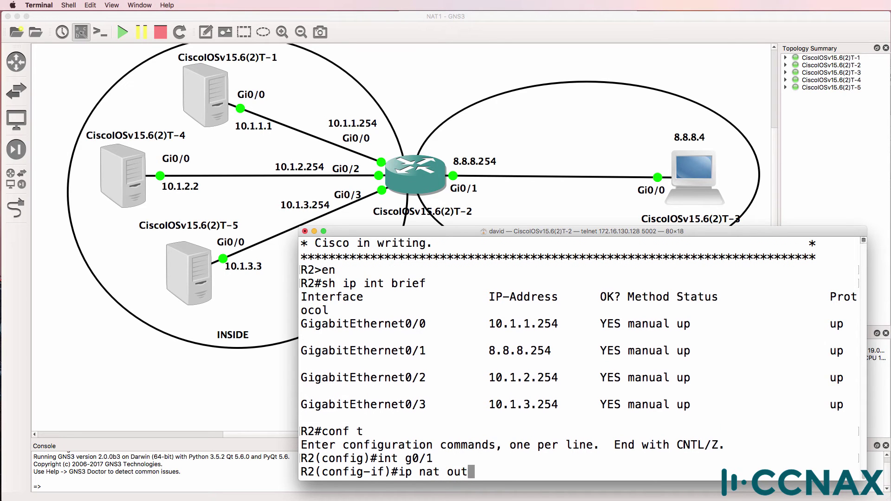
{"action": "key", "text": "Tab"}
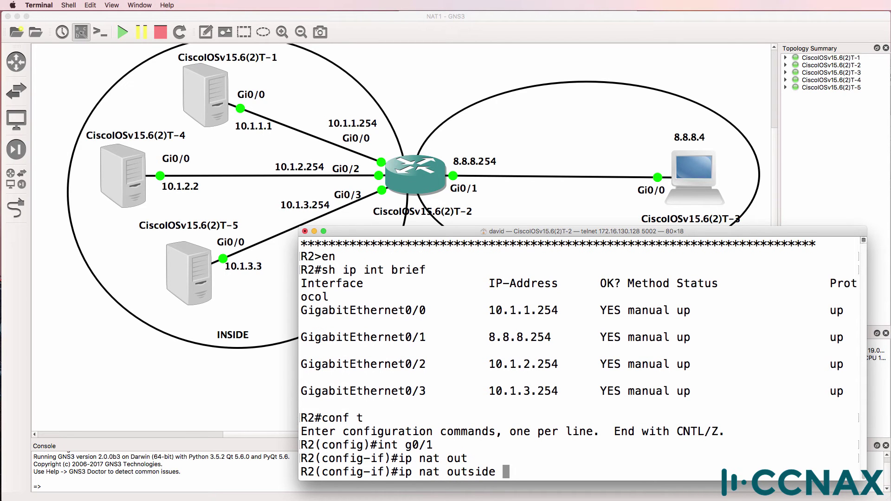
{"action": "key", "text": "Return"}
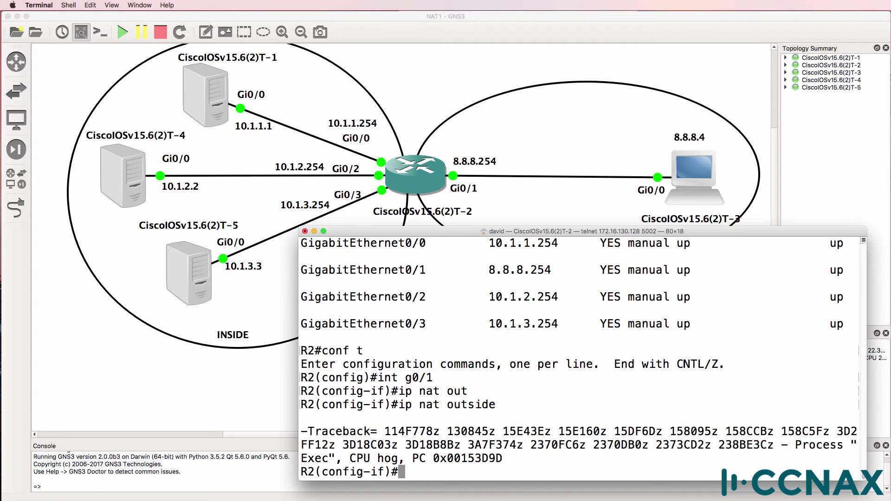
{"action": "key", "text": "Return"}
{"action": "key", "text": "Return"}
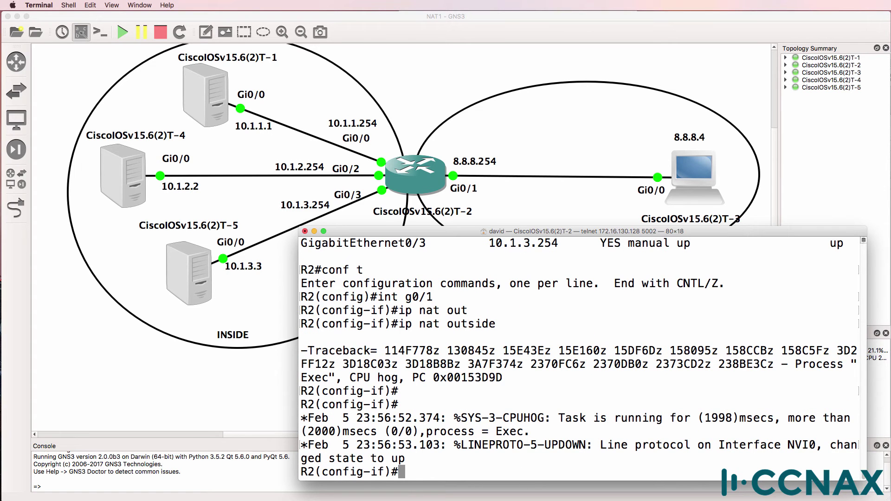
Check R2's software version with do sh version, showing IOS 15.6(2)T
{"action": "type", "text": "do sh version"}
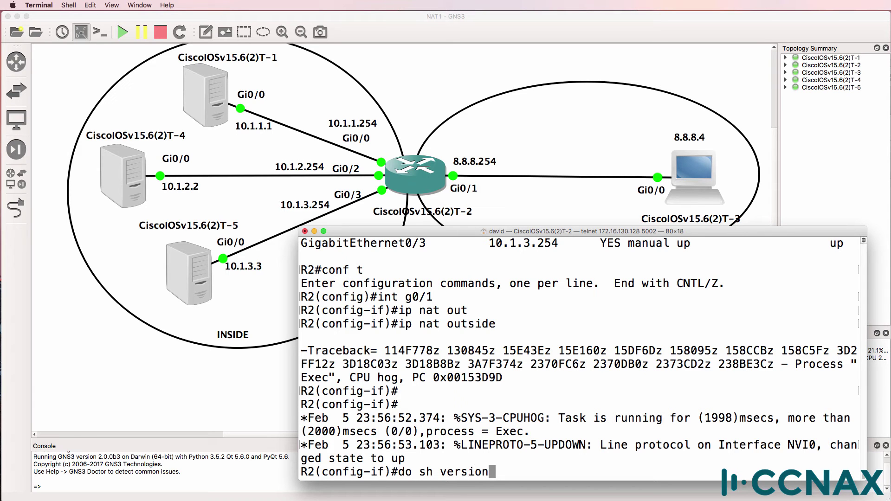
{"action": "key", "text": "Return"}
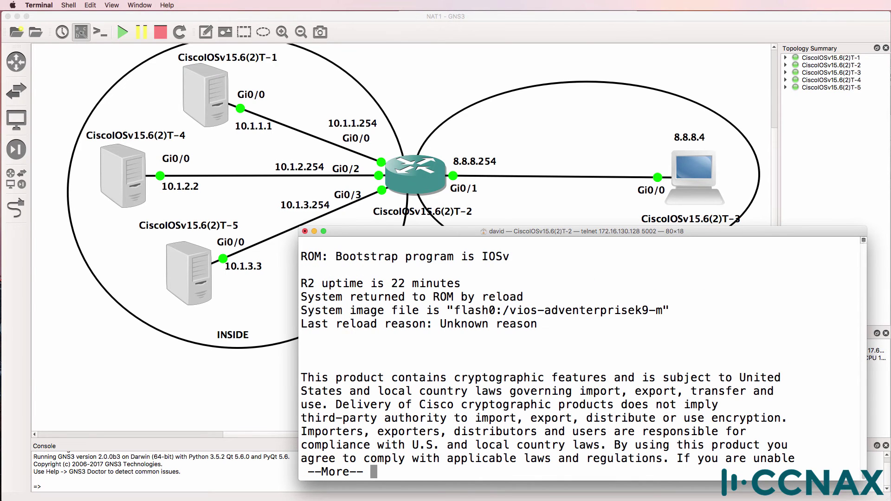
{"action": "scroll", "coordinate": [563, 350], "scroll_direction": "up", "scroll_amount": 8}
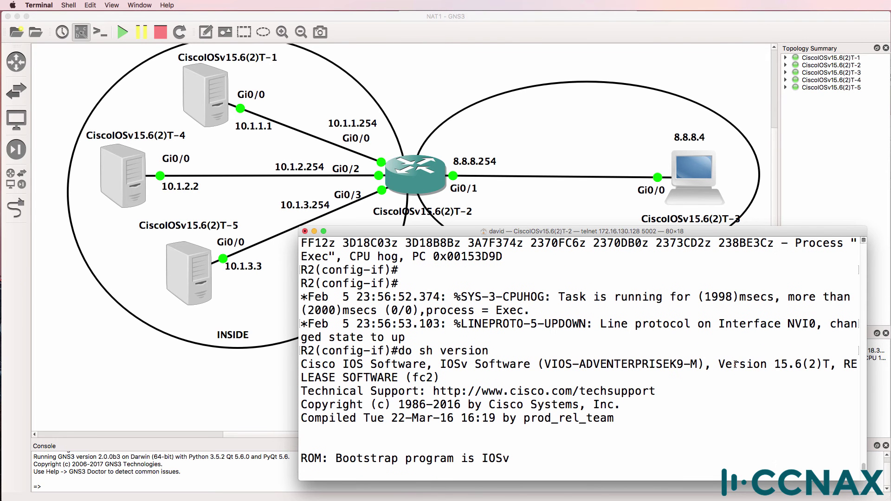
{"action": "left_click_drag", "start_coordinate": [714, 365], "coordinate": [843, 363]}
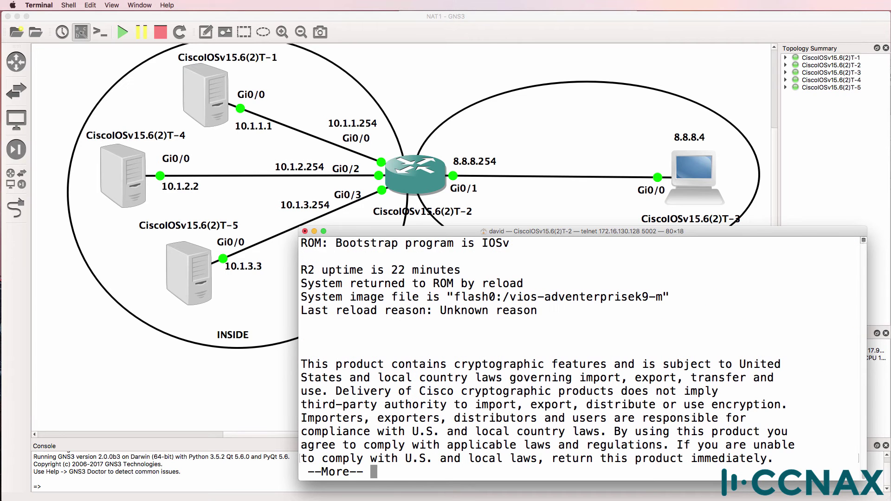
Apply ip nat inside to GigabitEthernet0/0, 0/2 and 0/3 on R2
{"action": "type", "text": "qint g0/0"}
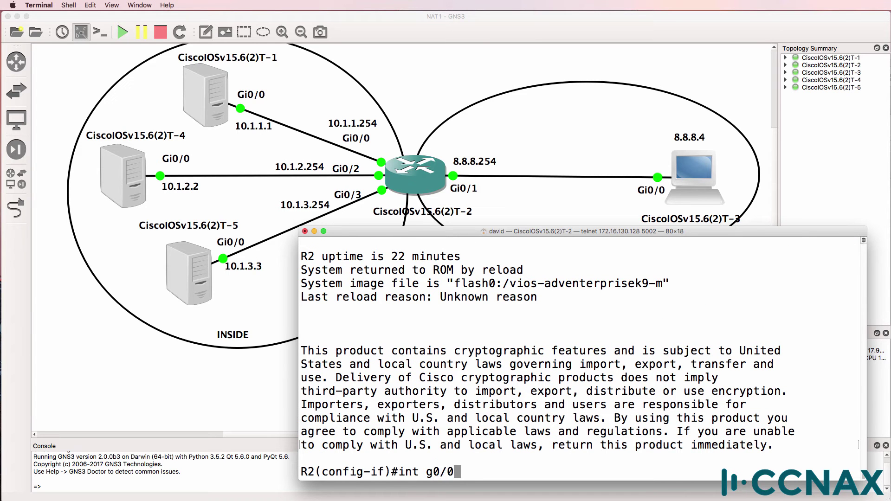
{"action": "key", "text": "Return"}
{"action": "type", "text": "ip "}
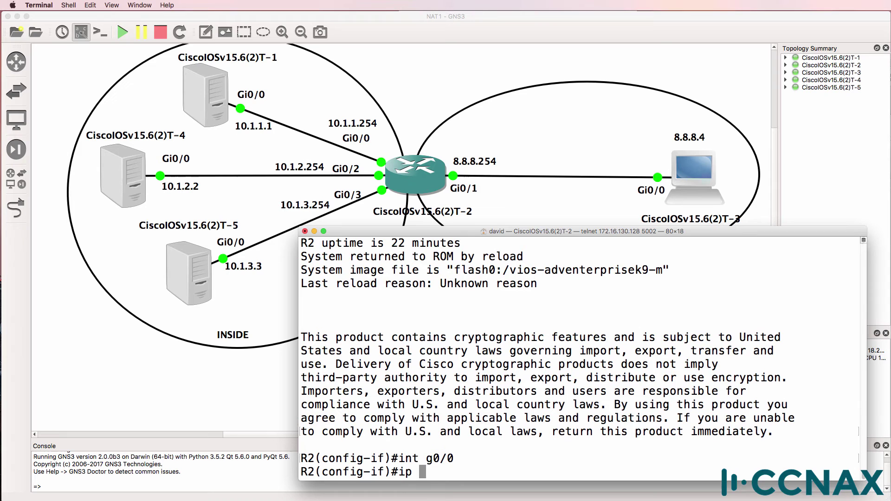
{"action": "type", "text": "nat ins"}
{"action": "key", "text": "Tab"}
{"action": "key", "text": "Return"}
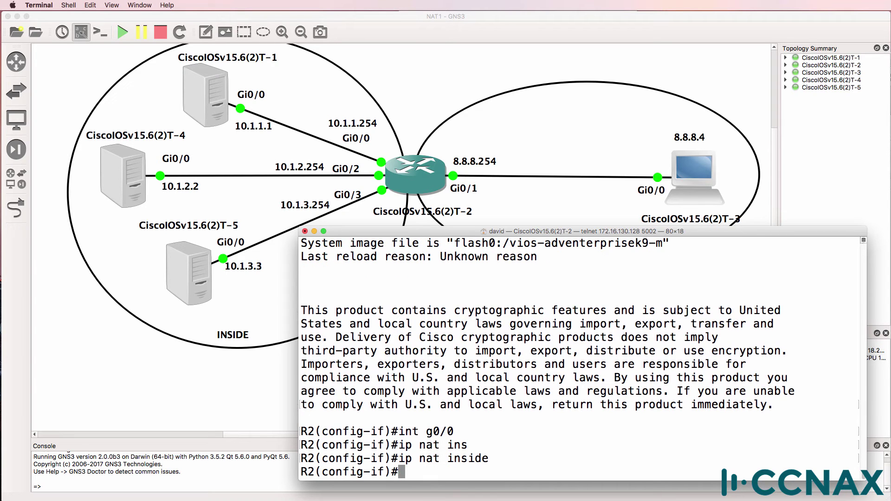
{"action": "type", "text": "int g0/2"}
{"action": "key", "text": "Return"}
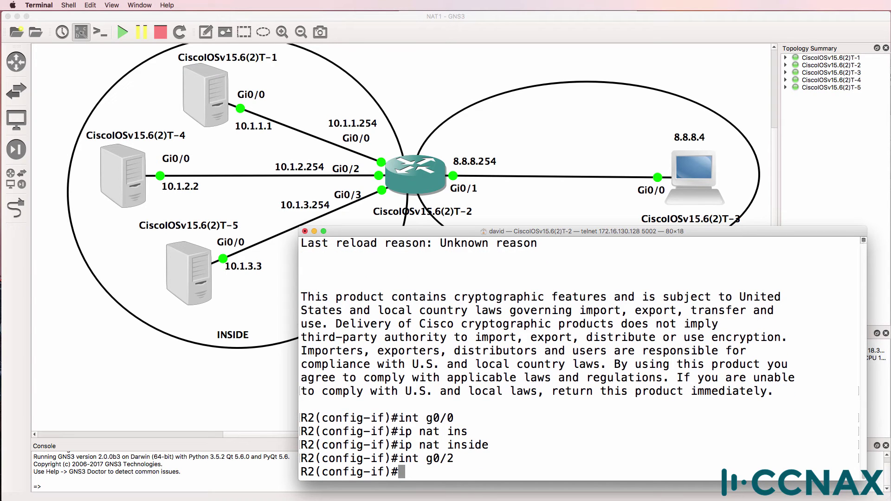
{"action": "type", "text": "ip nat inside"}
{"action": "key", "text": "Return"}
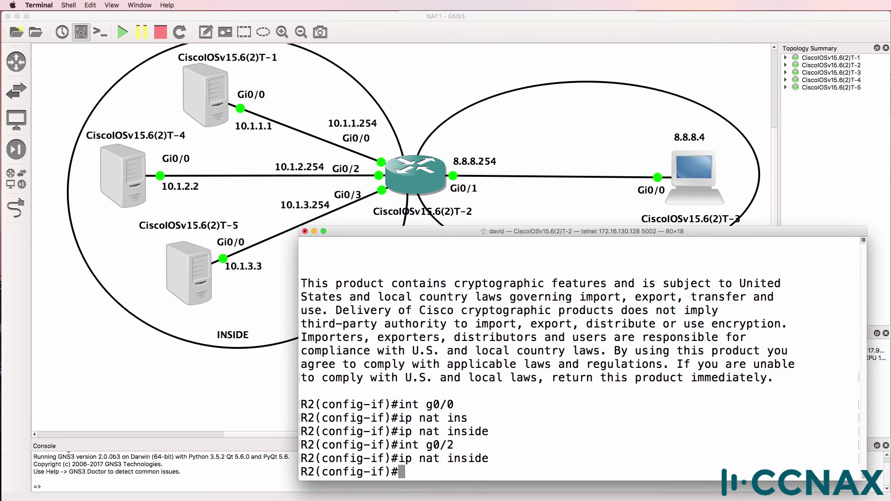
{"action": "type", "text": "int g0/3"}
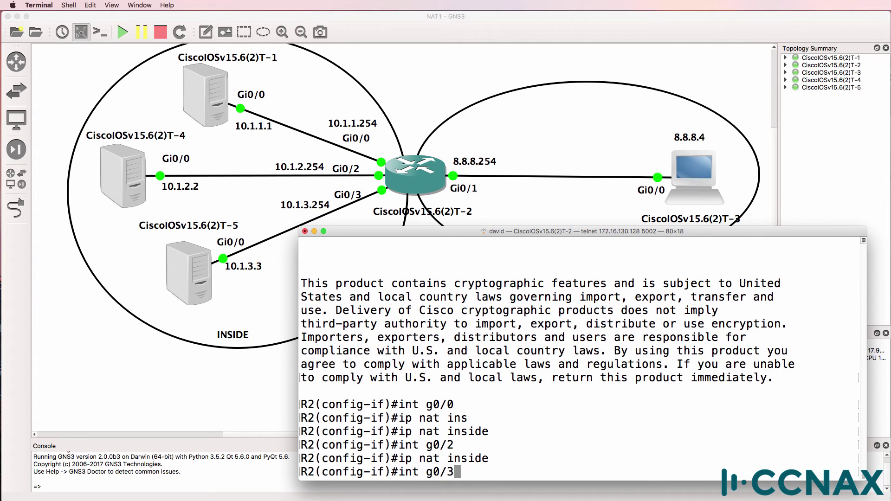
{"action": "key", "text": "Return"}
{"action": "type", "text": "ip nat inside"}
{"action": "key", "text": "Return"}
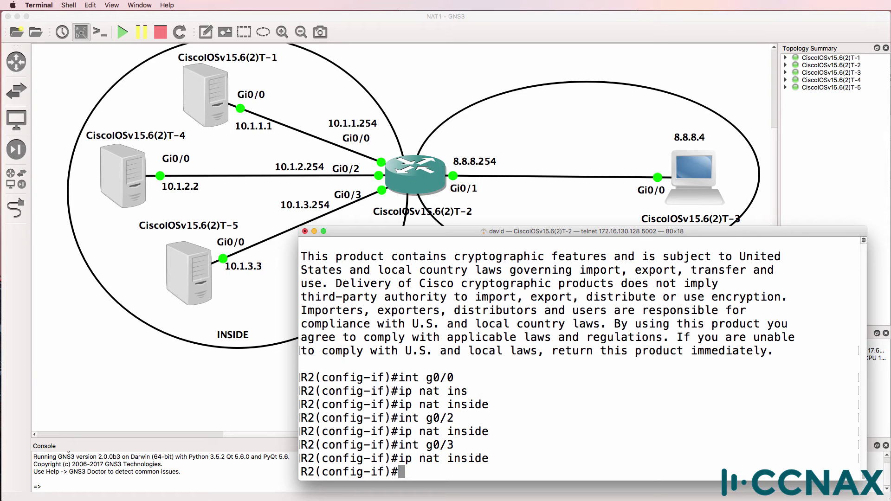
Exit configuration and show the running-config, confirming ip nat inside on Gi0/0
{"action": "type", "text": "end"}
{"action": "key", "text": "Return"}
{"action": "type", "text": "sh run"}
{"action": "key", "text": "Return"}
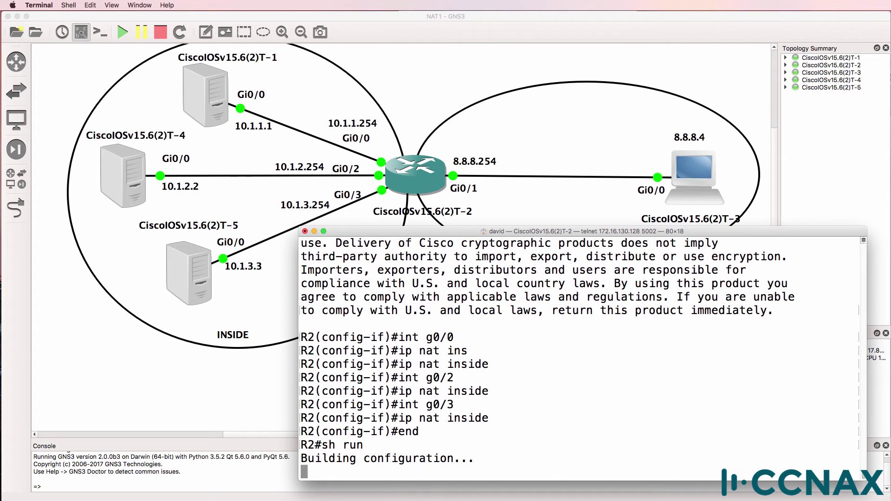
{"action": "key", "text": "space"}
{"action": "key", "text": "space"}
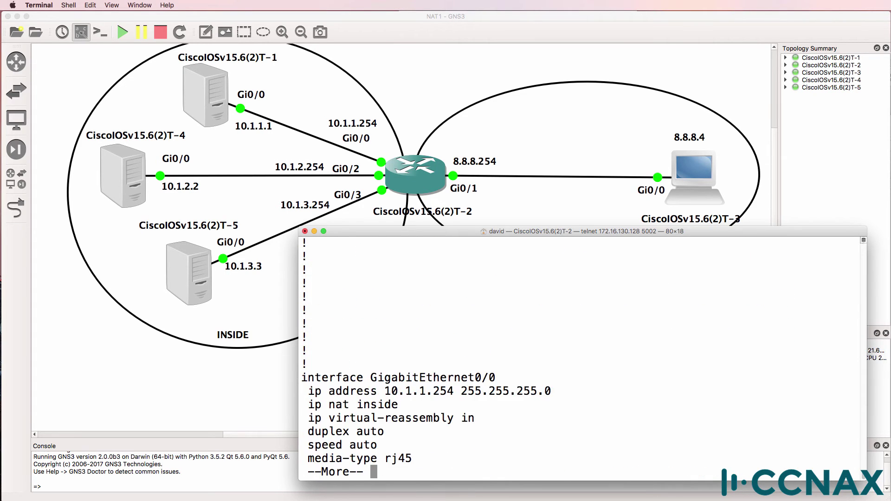
{"action": "key", "text": "Return"}
{"action": "key", "text": "Return"}
{"action": "key", "text": "Return"}
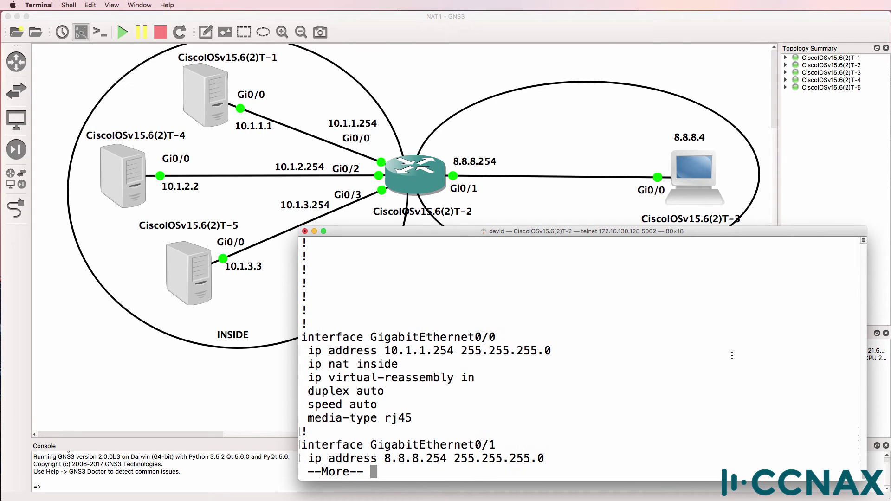
{"action": "left_click_drag", "start_coordinate": [492, 335], "coordinate": [212, 336]}
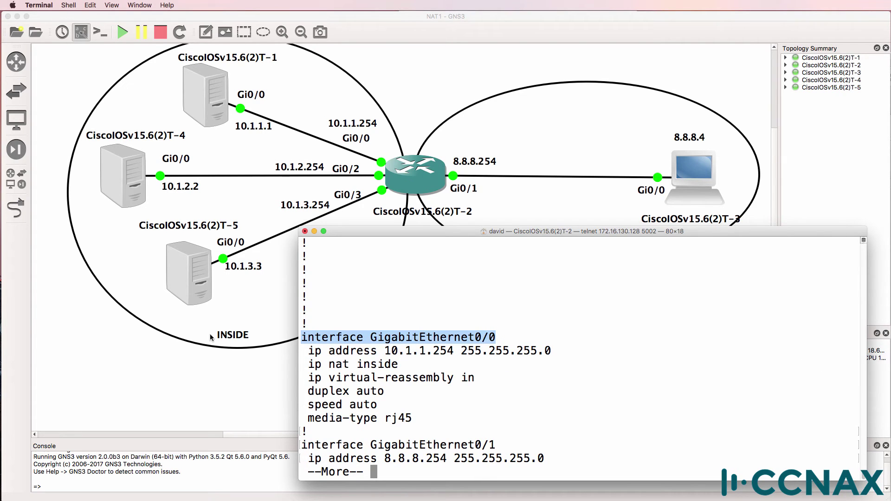
{"action": "left_click_drag", "start_coordinate": [413, 370], "coordinate": [298, 364]}
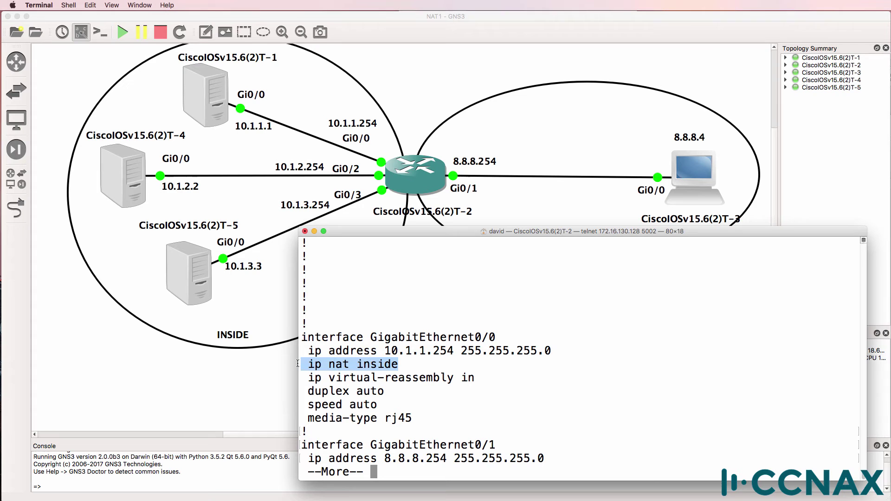
Confirm ip nat outside on Gi0/1 and ip nat inside on Gi0/3 in the config
{"action": "key", "text": "Return"}
{"action": "key", "text": "Return"}
{"action": "key", "text": "Return"}
{"action": "key", "text": "Return"}
{"action": "key", "text": "Return"}
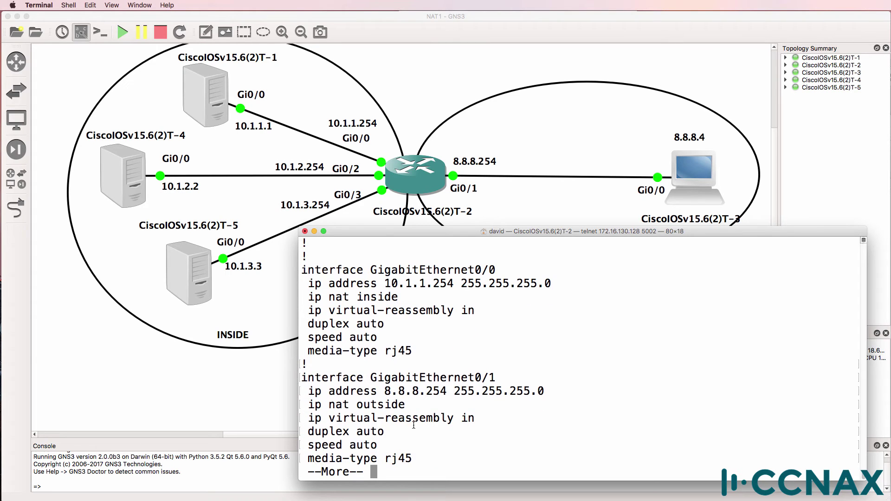
{"action": "left_click_drag", "start_coordinate": [407, 405], "coordinate": [297, 404]}
{"action": "left_click", "coordinate": [293, 403]}
{"action": "key", "text": "space"}
{"action": "scroll", "coordinate": [440, 304], "scroll_direction": "up", "scroll_amount": 3}
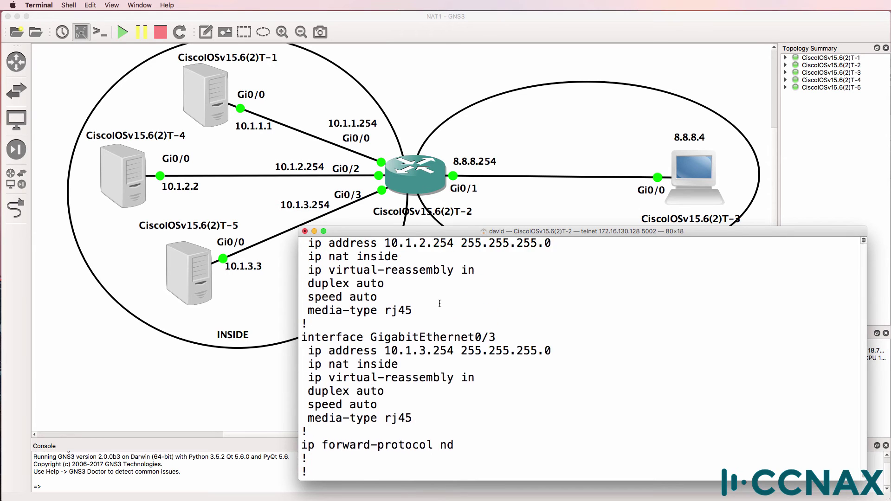
{"action": "scroll", "coordinate": [440, 304], "scroll_direction": "up", "scroll_amount": 2}
{"action": "left_click_drag", "start_coordinate": [399, 310], "coordinate": [251, 314]}
{"action": "left_click_drag", "start_coordinate": [399, 418], "coordinate": [230, 419]}
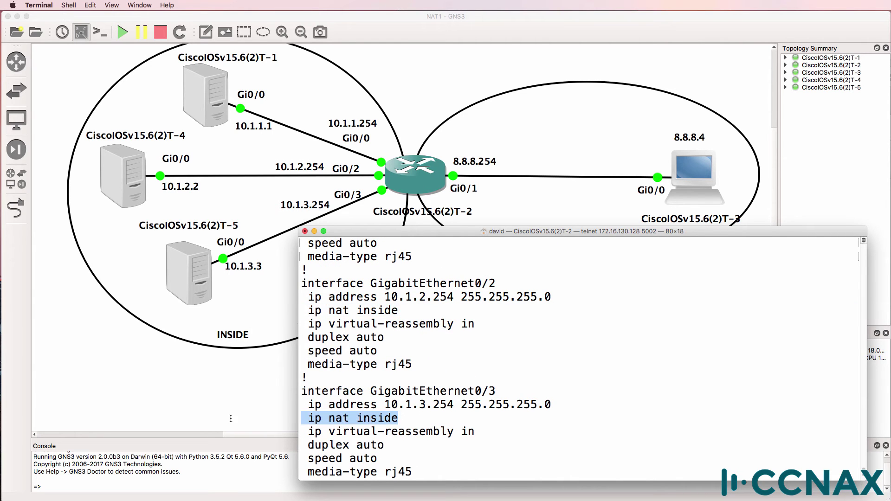
On R2, enter global configuration and query the ip nat and ip nat inside options with ?
{"action": "key", "text": "BackSpace"}
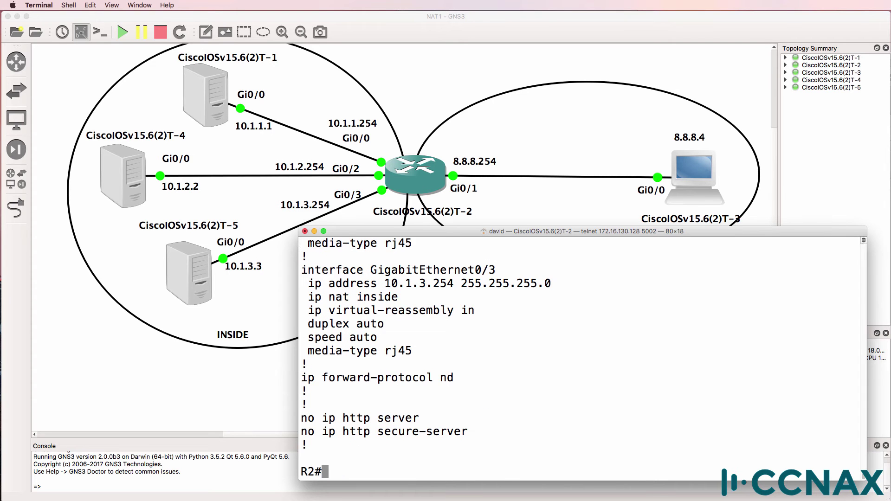
{"action": "key", "text": "Return"}
{"action": "key", "text": "Return"}
{"action": "type", "text": "conf t"}
{"action": "key", "text": "Return"}
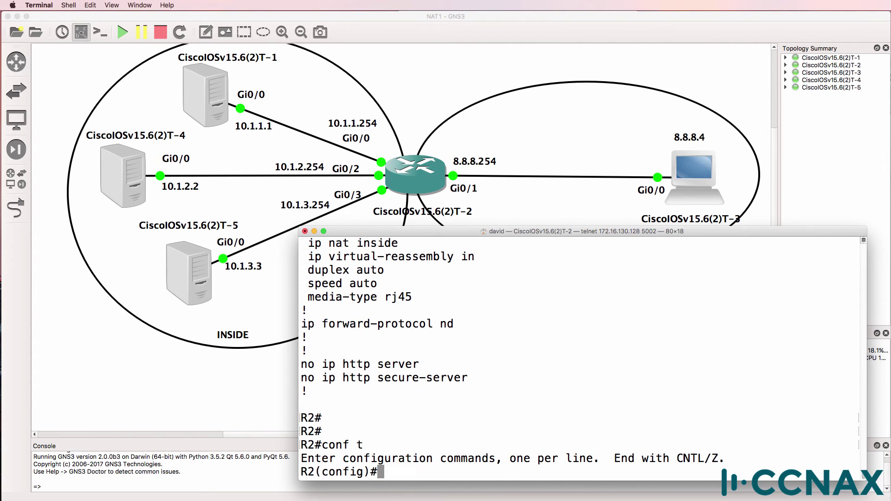
{"action": "type", "text": "ip nat "}
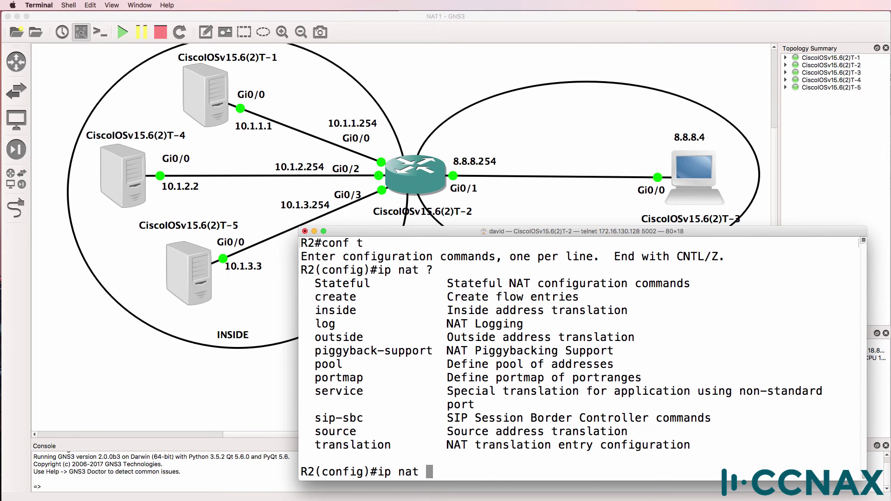
{"action": "type", "text": "?ins"}
{"action": "key", "text": "Tab"}
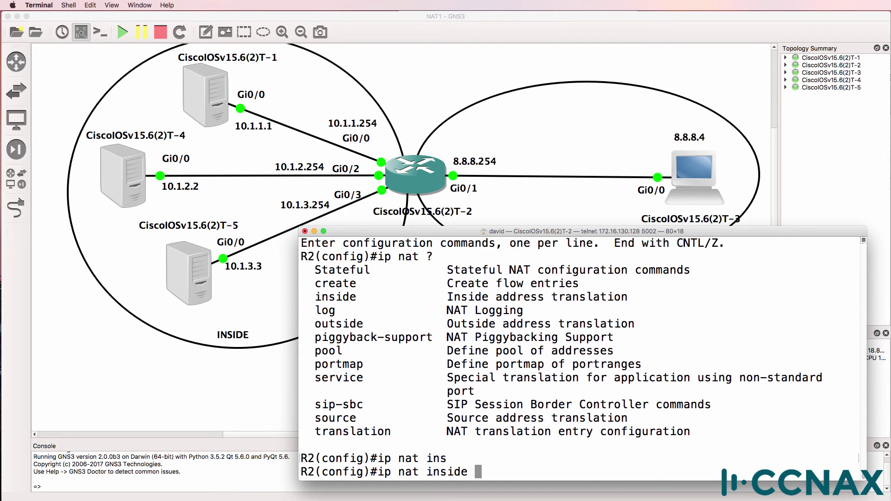
{"action": "type", "text": "?"}
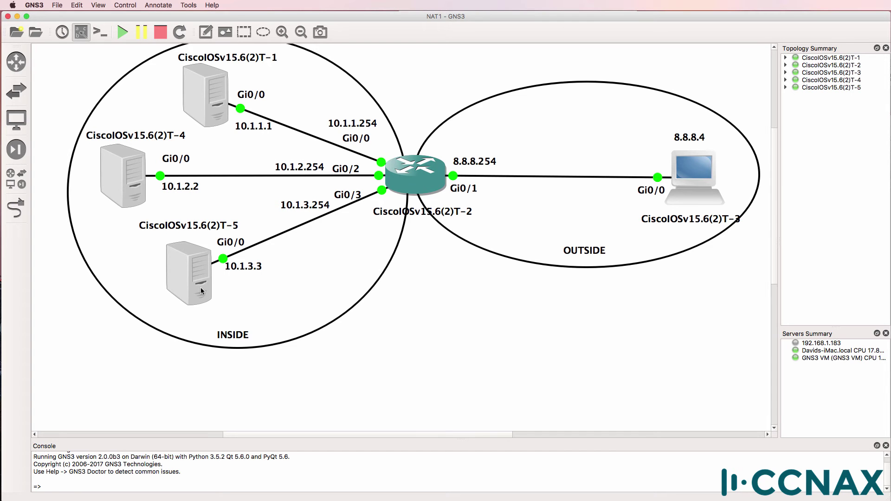
Select the INSIDE zone ellipse, then return to R2's console listing the ip nat inside options
{"action": "left_click", "coordinate": [275, 235]}
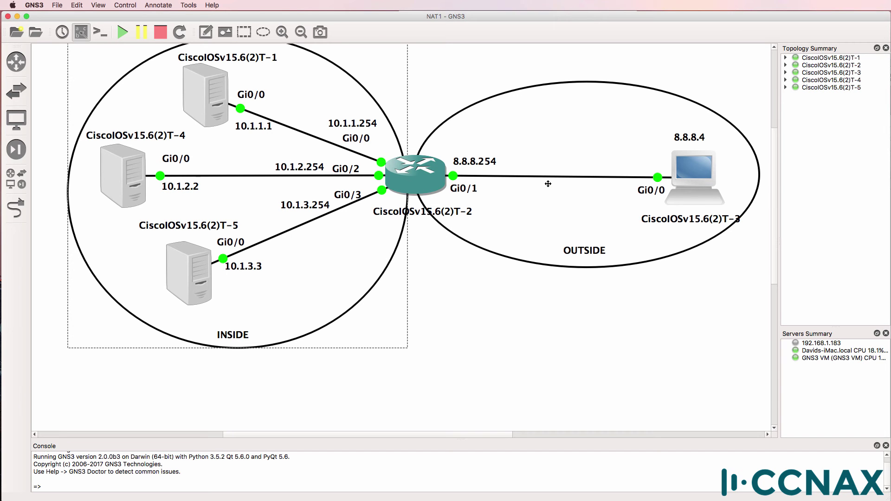
{"action": "key", "text": "super+Tab"}
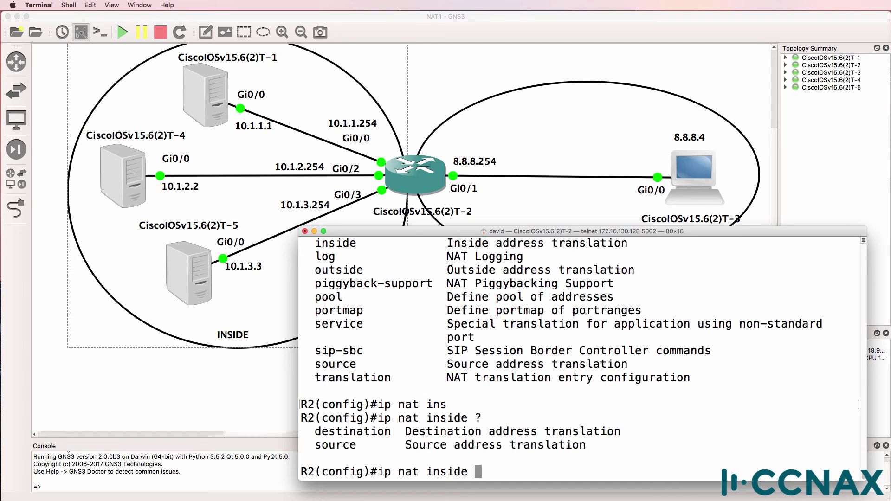
On R2, build 'ip nat inside source static 10.1.1.1 8.8.8.1' using Tab completion and ? help
{"action": "type", "text": "sou"}
{"action": "key", "text": "Tab"}
{"action": "type", "text": "?"}
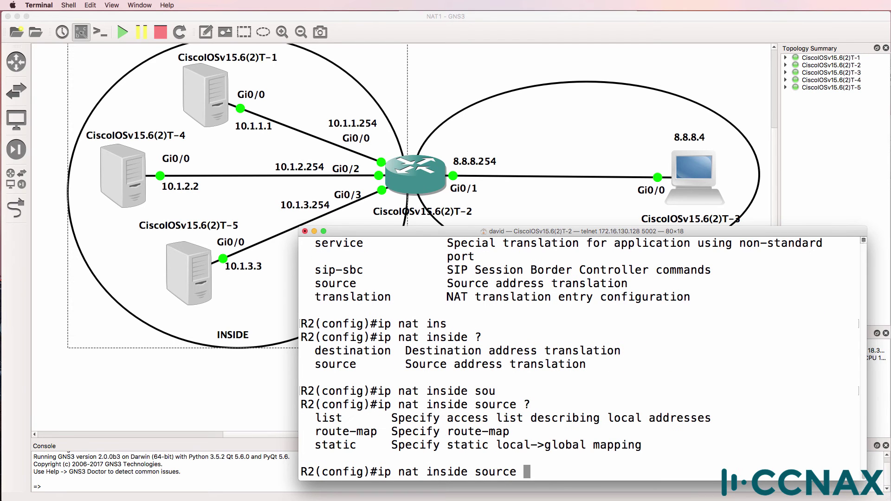
{"action": "type", "text": "st"}
{"action": "key", "text": "Tab"}
{"action": "type", "text": "?"}
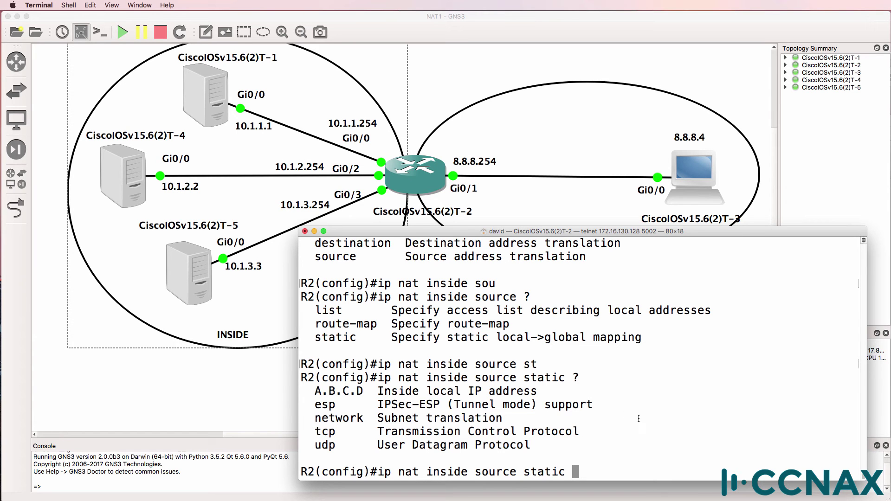
{"action": "left_click_drag", "start_coordinate": [537, 391], "coordinate": [369, 398]}
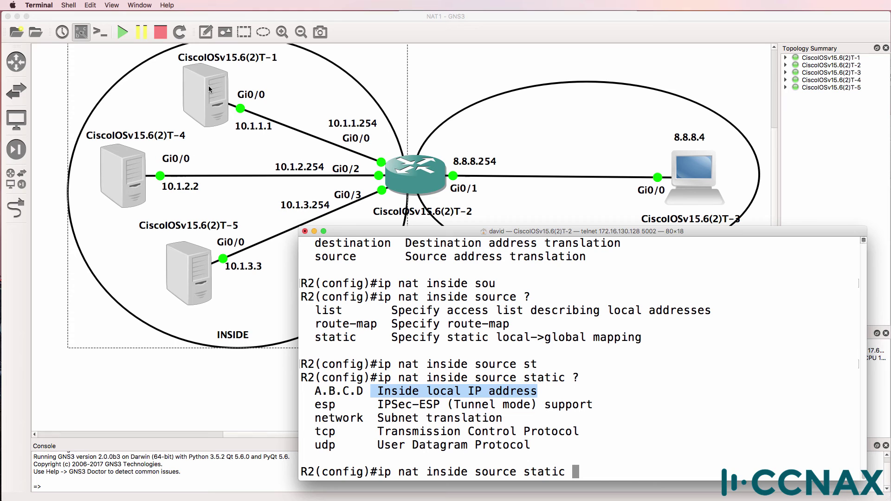
{"action": "type", "text": "10.1.1.1"}
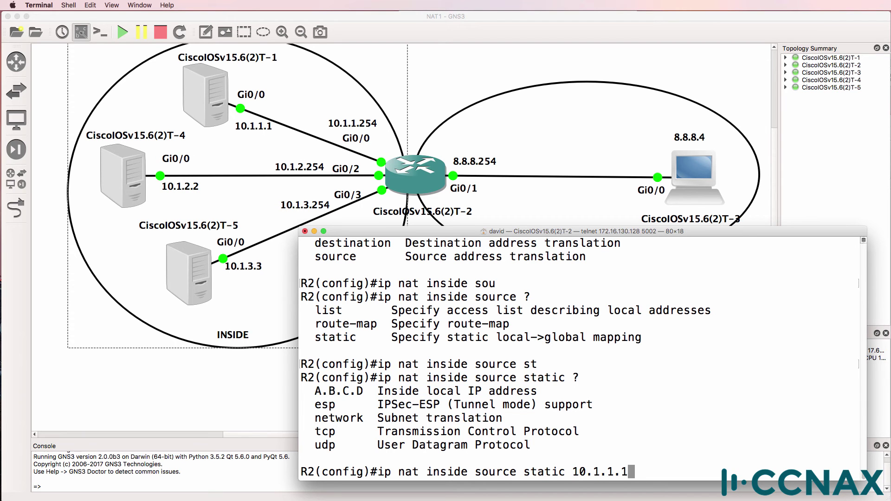
{"action": "type", "text": " ?"}
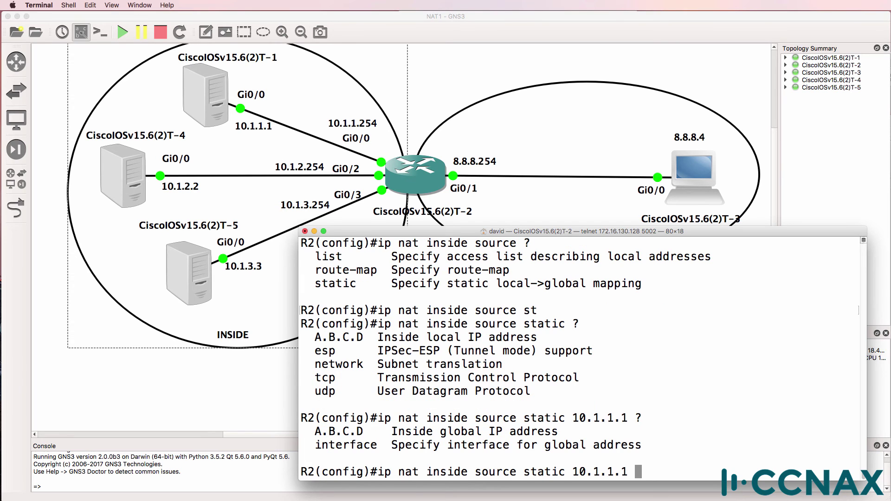
{"action": "type", "text": "8.8.8.1"}
From outside host R3 in privileged mode, ping 8.8.8.1 and show it fails with encapsulation failed
{"action": "double_click", "coordinate": [693, 176]}
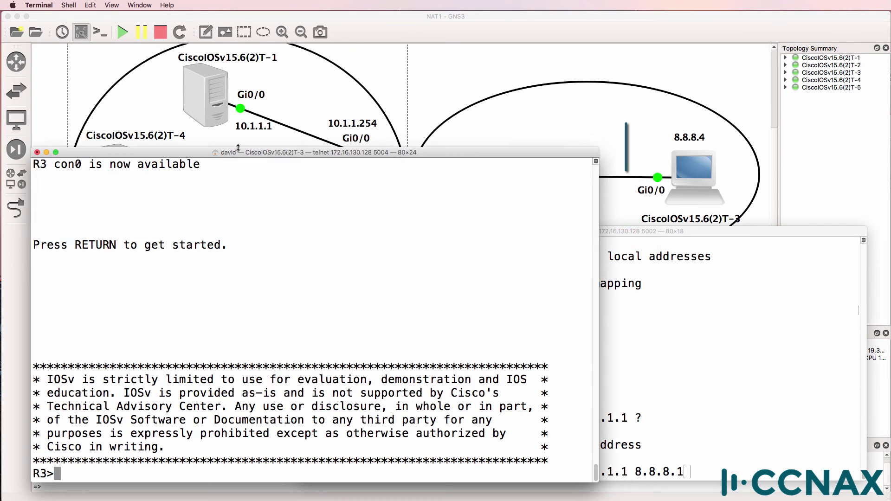
{"action": "left_click_drag", "start_coordinate": [248, 148], "coordinate": [248, 234]}
{"action": "type", "text": "en"}
{"action": "key", "text": "Return"}
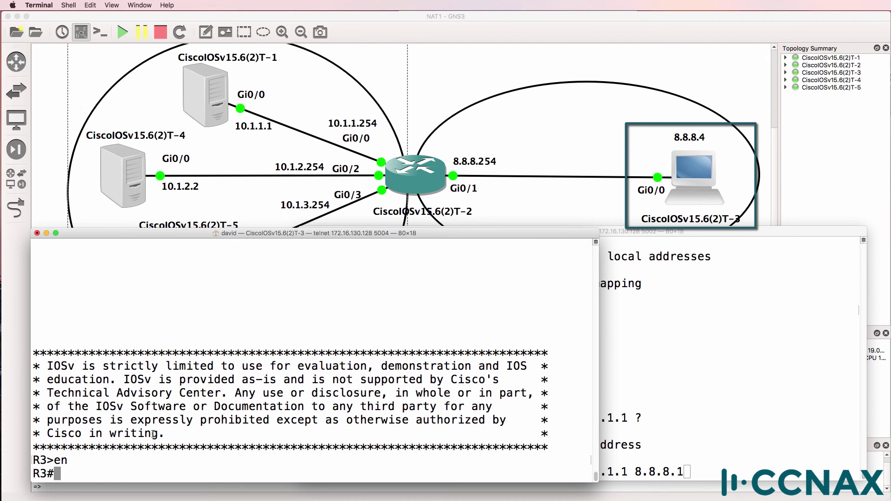
{"action": "type", "text": "ping 8.8.8"}
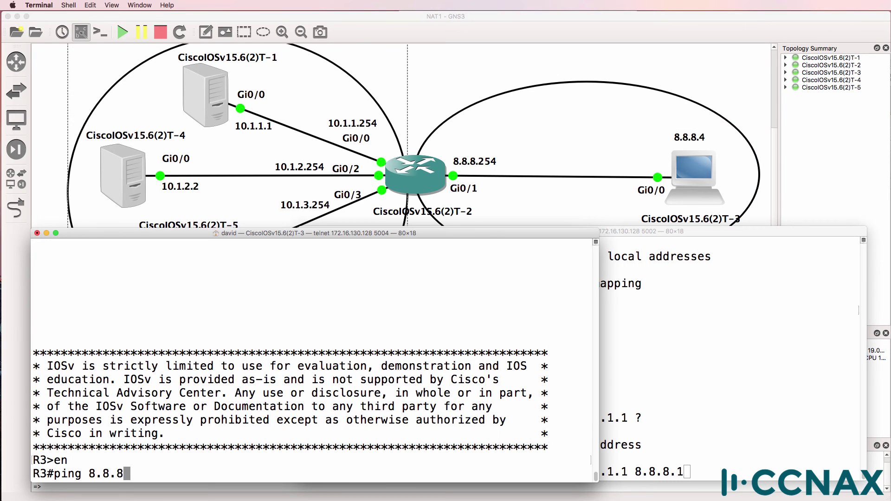
{"action": "type", "text": ".1"}
{"action": "key", "text": "Return"}
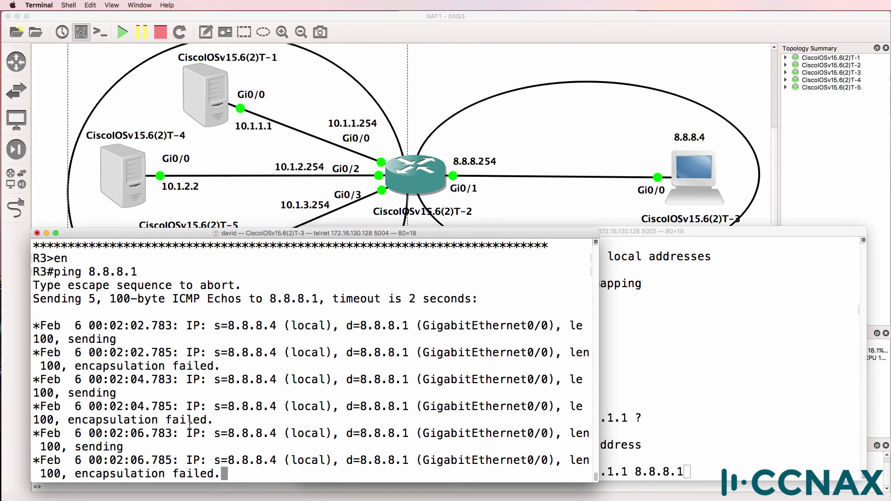
{"action": "left_click_drag", "start_coordinate": [208, 366], "coordinate": [64, 364]}
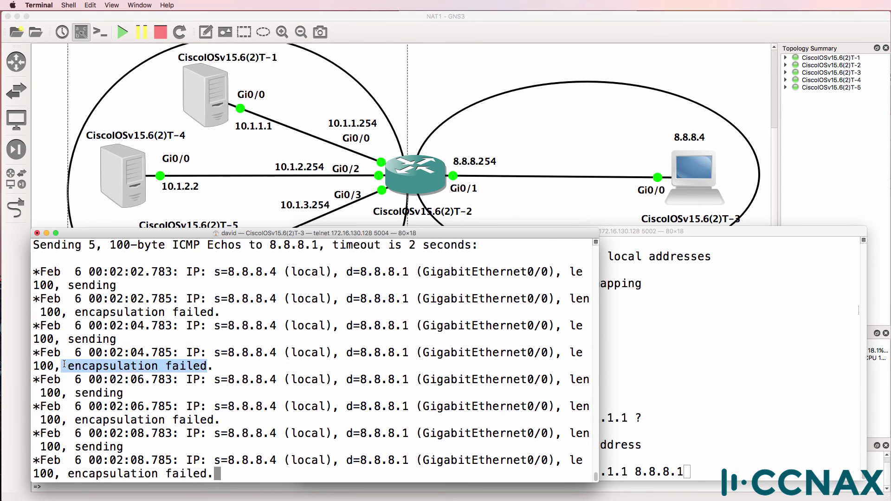
{"action": "left_click", "coordinate": [64, 364]}
Show R3's incomplete ARP entry for 8.8.8.1, then list the options after R2's pending NAT command
{"action": "type", "text": "sh arp"}
{"action": "key", "text": "Return"}
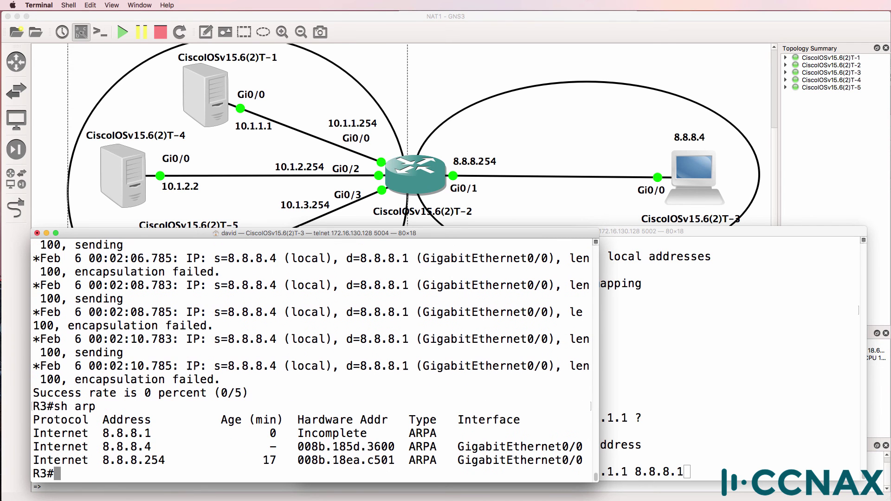
{"action": "left_click_drag", "start_coordinate": [103, 433], "coordinate": [376, 432]}
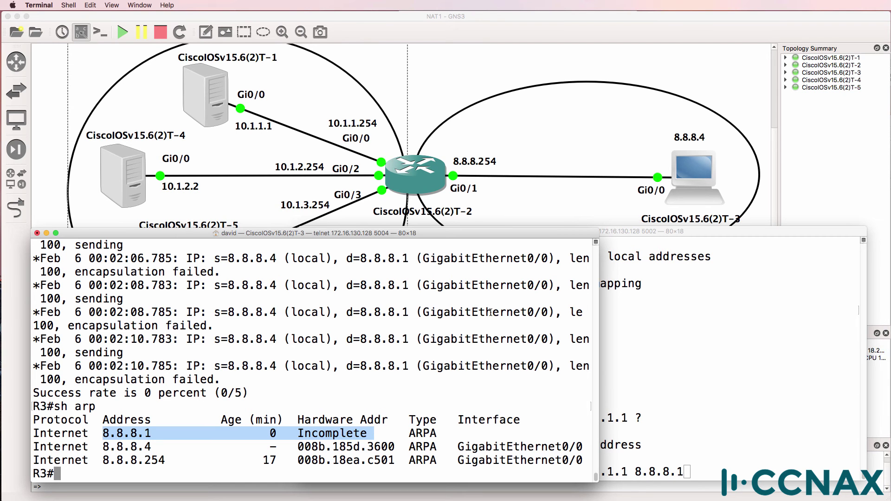
{"action": "left_click", "coordinate": [646, 332]}
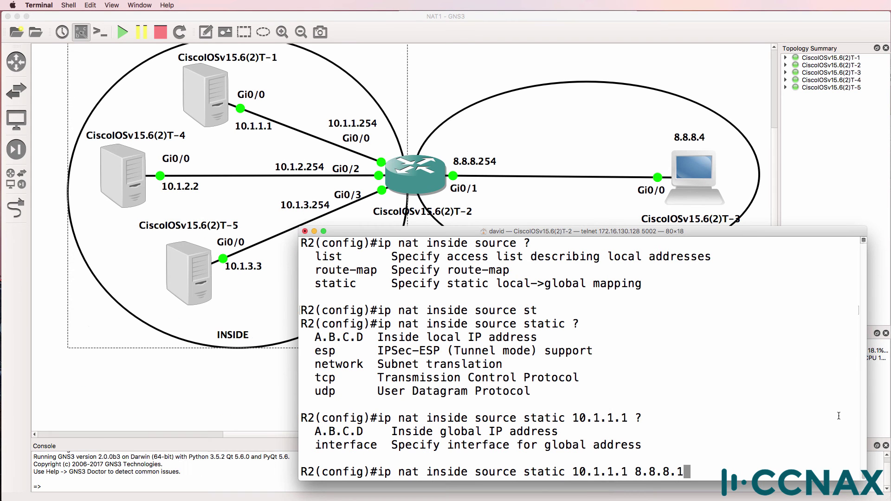
{"action": "type", "text": "?"}
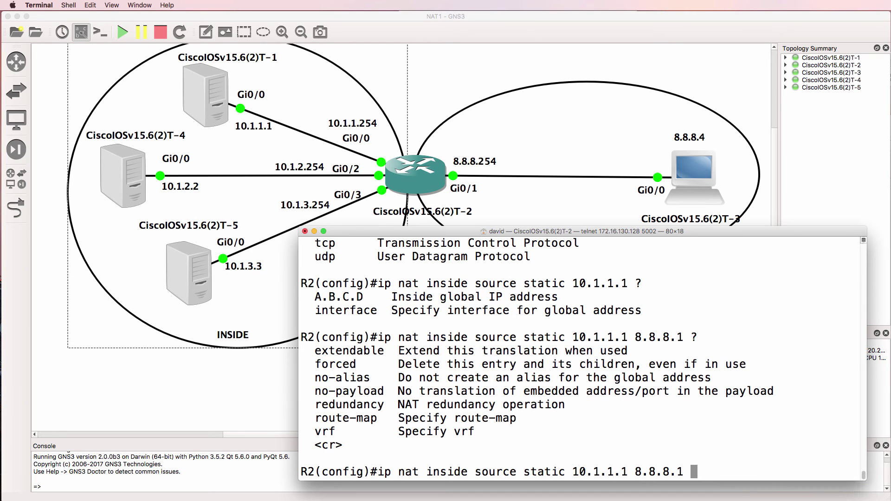
{"action": "type", "text": "e"}
Apply 'ip nat inside source static 10.1.1.1 8.8.8.1 extendable' on R2
{"action": "key", "text": "Tab"}
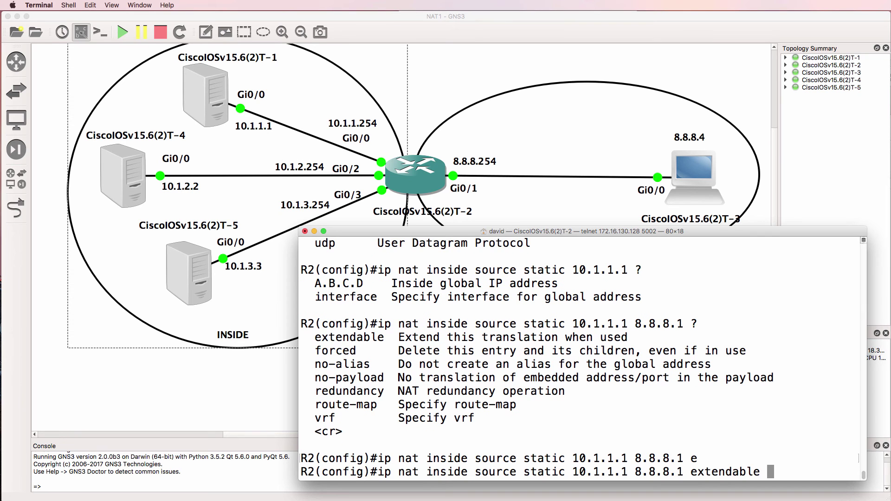
{"action": "key", "text": "Return"}
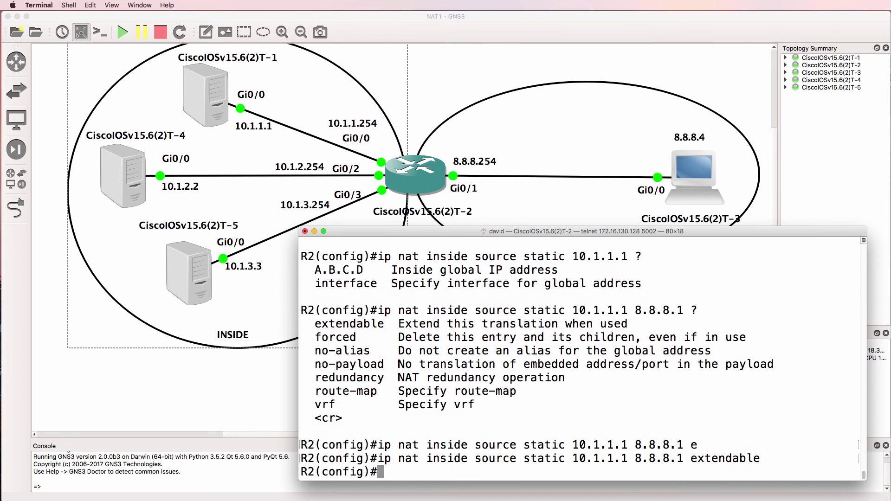
On R3, rerun the ping to 8.8.8.1 and turn off all debugging with 'un all'
{"action": "key", "text": "super+grave"}
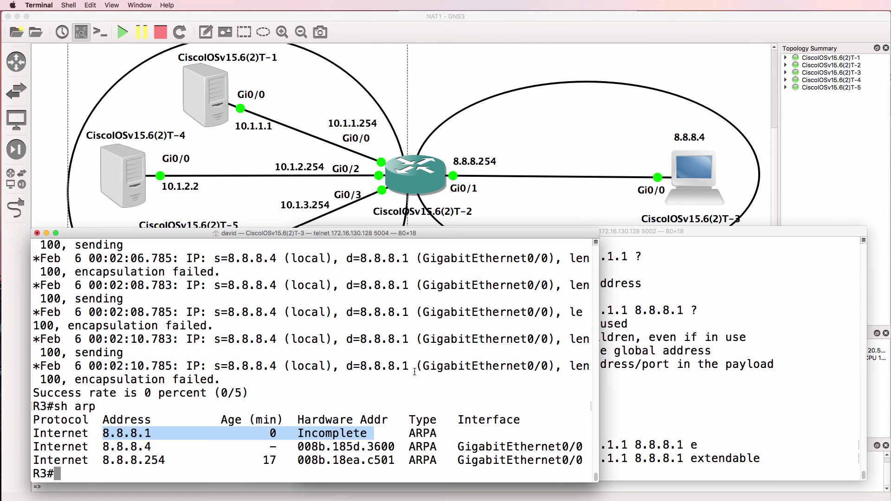
{"action": "left_click", "coordinate": [414, 371]}
{"action": "key", "text": "Up"}
{"action": "key", "text": "Up"}
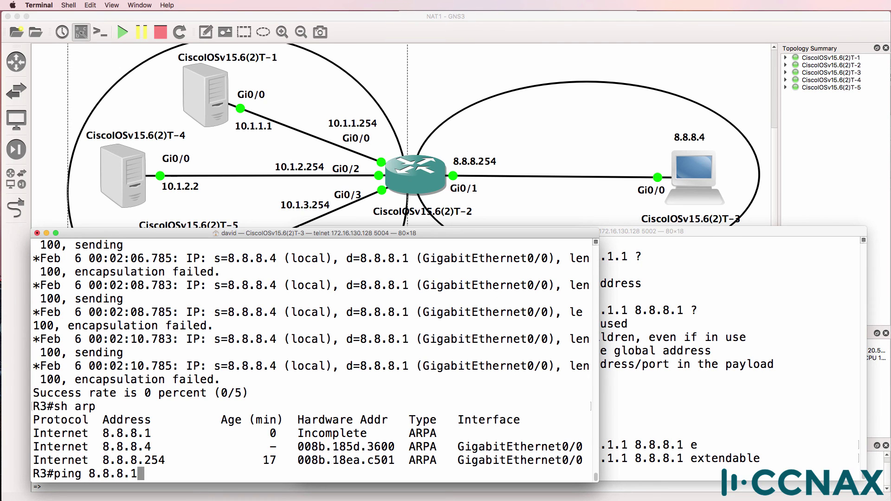
{"action": "key", "text": "Return"}
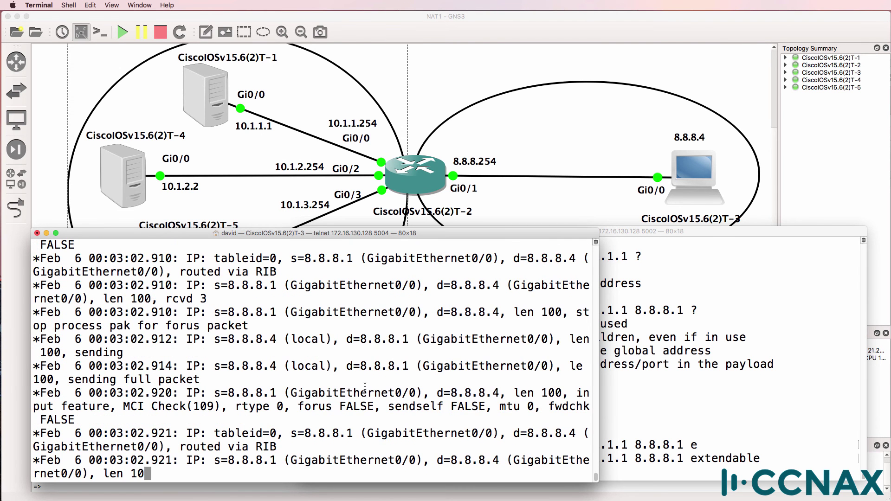
{"action": "key", "text": "Return"}
{"action": "key", "text": "Return"}
{"action": "key", "text": "Return"}
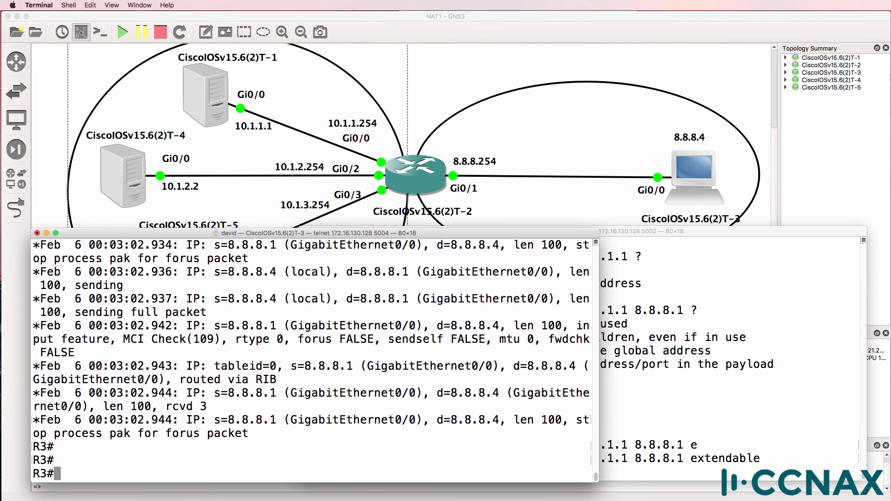
{"action": "type", "text": "un all"}
{"action": "key", "text": "Return"}
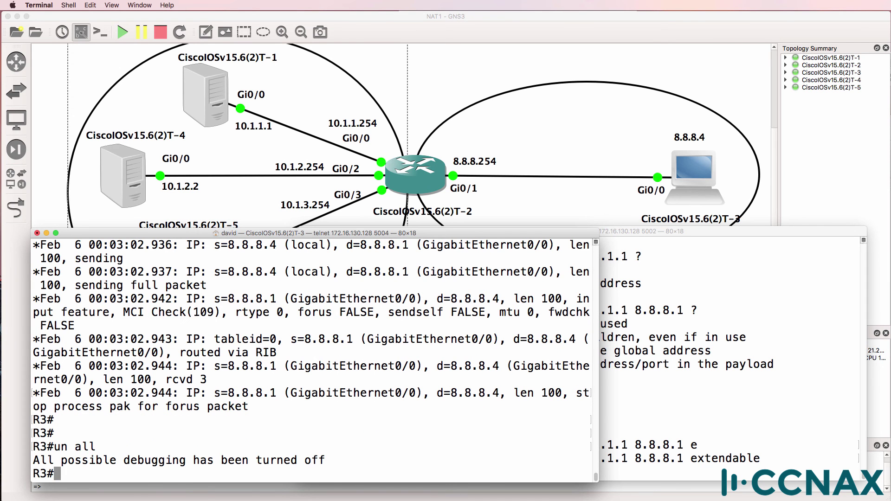
Ping 8.8.8.1 again from R3, comparing earlier failures with the 5/5 successful replies
{"action": "type", "text": "ping 8.8.8.1"}
{"action": "scroll", "coordinate": [393, 383], "scroll_direction": "up", "scroll_amount": 15}
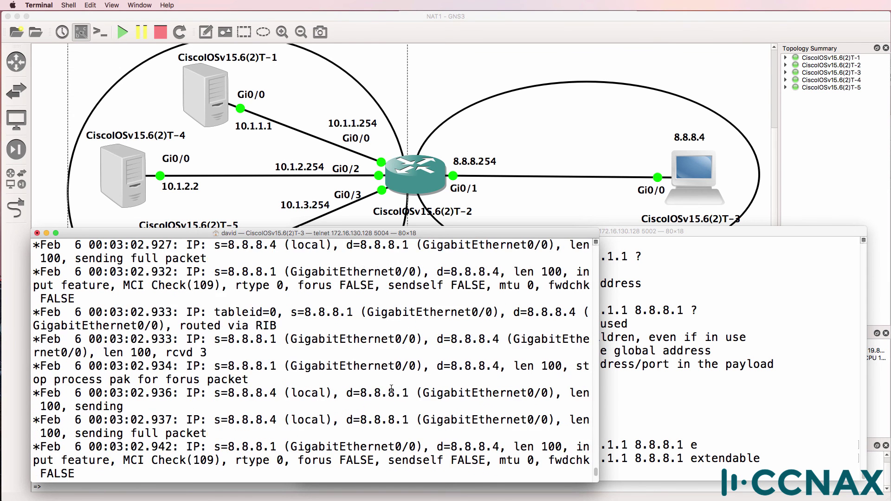
{"action": "scroll", "coordinate": [392, 384], "scroll_direction": "down", "scroll_amount": 8}
{"action": "scroll", "coordinate": [393, 383], "scroll_direction": "up", "scroll_amount": 3}
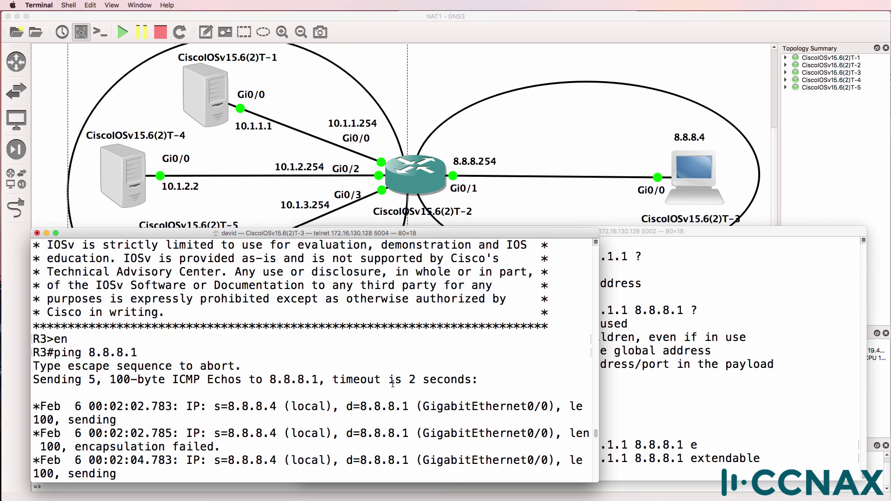
{"action": "scroll", "coordinate": [393, 383], "scroll_direction": "down", "scroll_amount": 1}
{"action": "left_click_drag", "start_coordinate": [32, 326], "coordinate": [217, 423]}
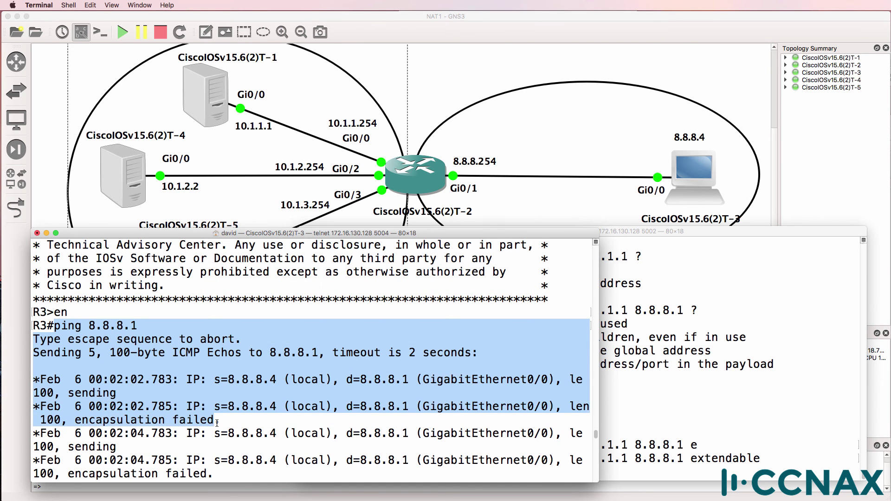
{"action": "scroll", "coordinate": [217, 422], "scroll_direction": "up", "scroll_amount": 1}
{"action": "scroll", "coordinate": [216, 422], "scroll_direction": "down", "scroll_amount": 10}
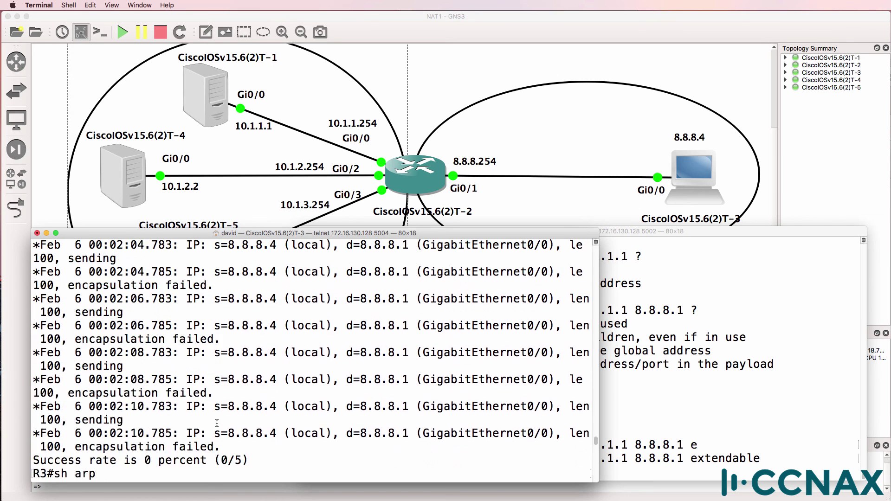
{"action": "scroll", "coordinate": [216, 422], "scroll_direction": "down", "scroll_amount": 5}
{"action": "left_click_drag", "start_coordinate": [96, 393], "coordinate": [374, 387]}
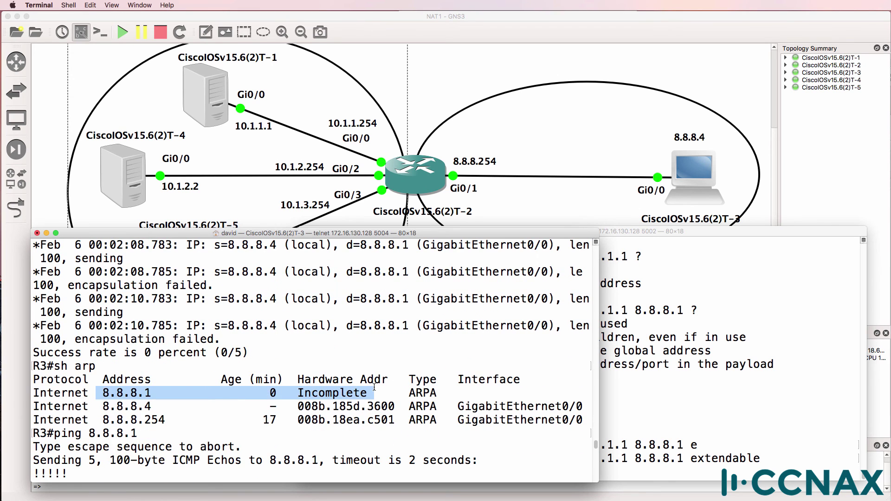
{"action": "left_click_drag", "start_coordinate": [33, 433], "coordinate": [151, 469]}
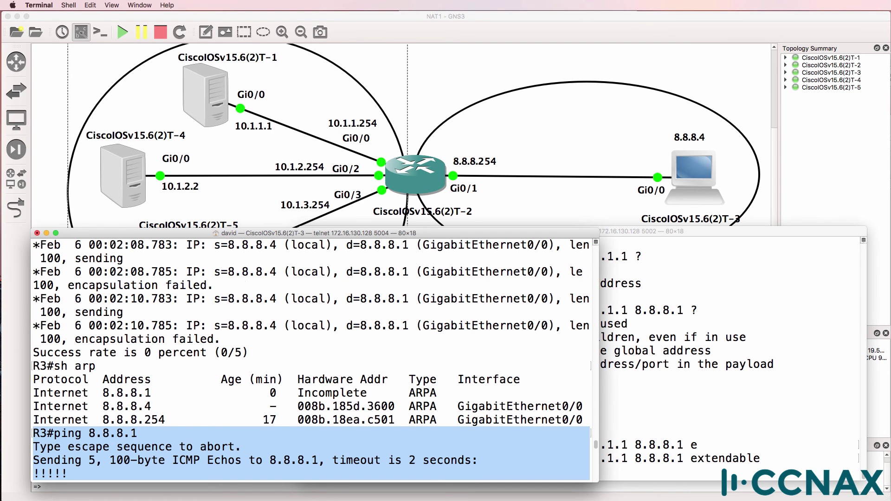
{"action": "key", "text": "Up"}
{"action": "key", "text": "Up"}
{"action": "key", "text": "Up"}
{"action": "key", "text": "Return"}
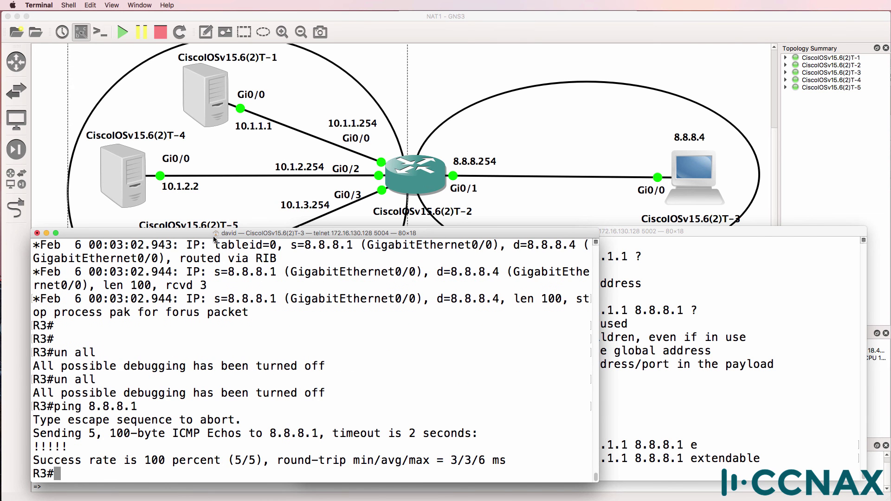
{"action": "left_click_drag", "start_coordinate": [216, 237], "coordinate": [498, 236]}
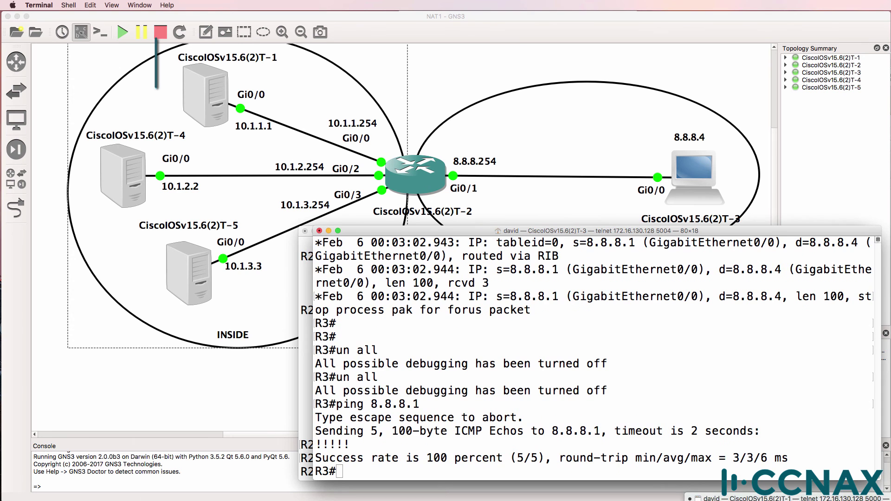
Enable 'debug ip icmp' on R1, send one ping to 8.8.8.1 from R3, and spot R1 replying from 10.1.1.1
{"action": "type", "text": "en"}
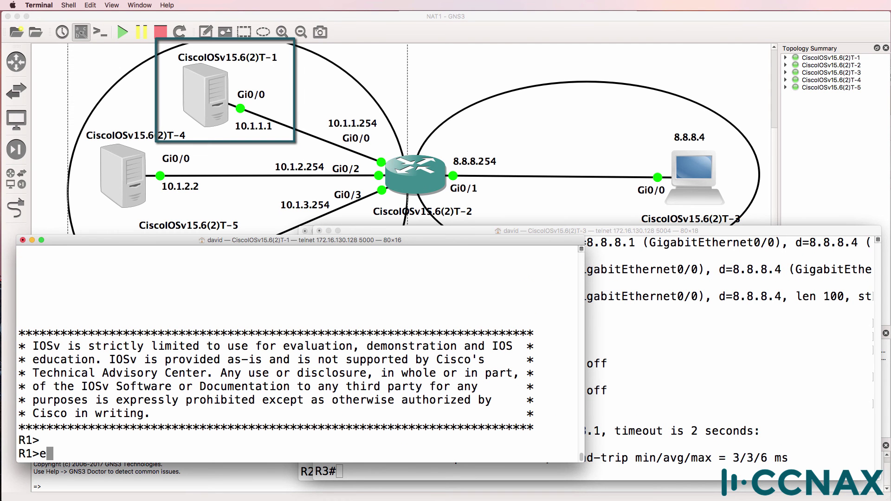
{"action": "key", "text": "Return"}
{"action": "key", "text": "Return"}
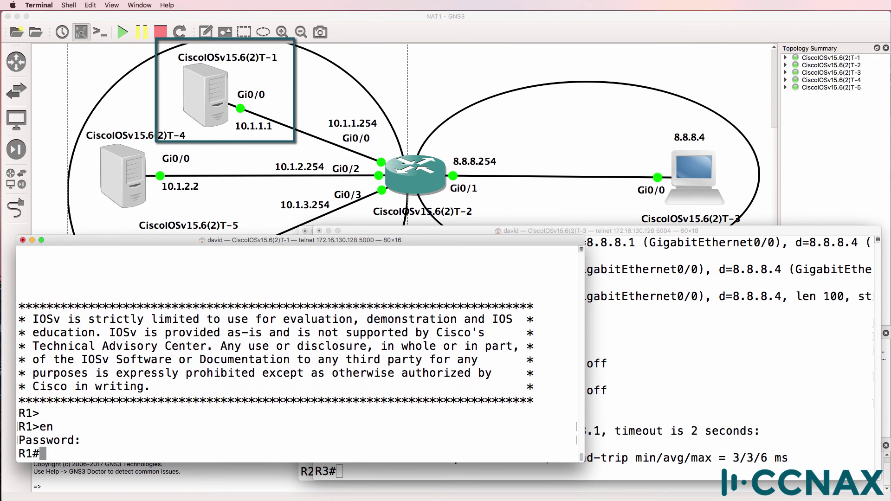
{"action": "type", "text": "debug ip icmp"}
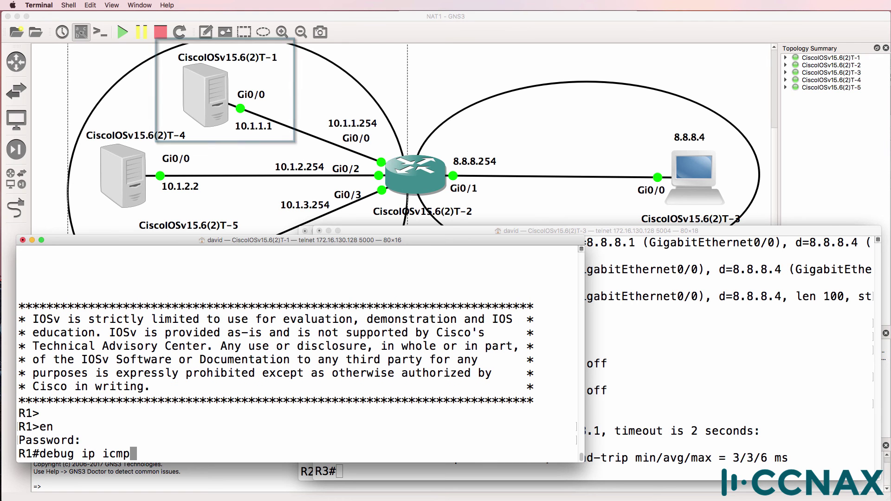
{"action": "key", "text": "Return"}
{"action": "left_click", "coordinate": [412, 232]}
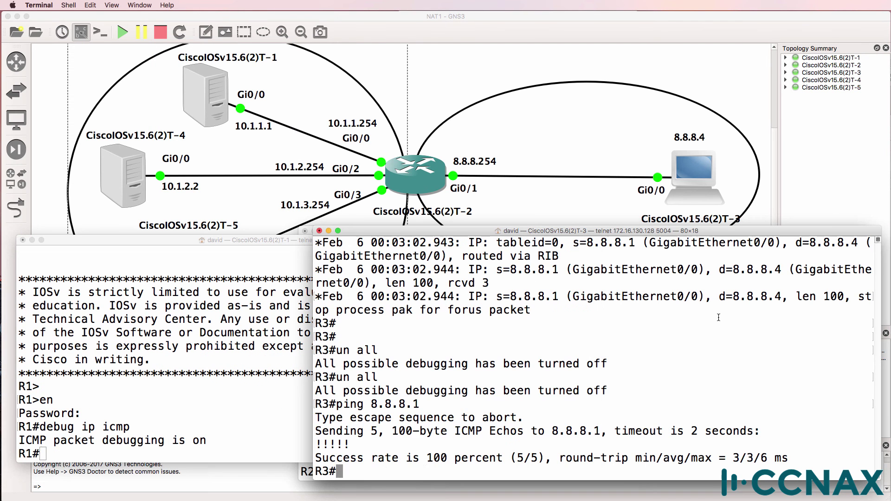
{"action": "key", "text": "Up"}
{"action": "type", "text": "re"}
{"action": "key", "text": "Tab"}
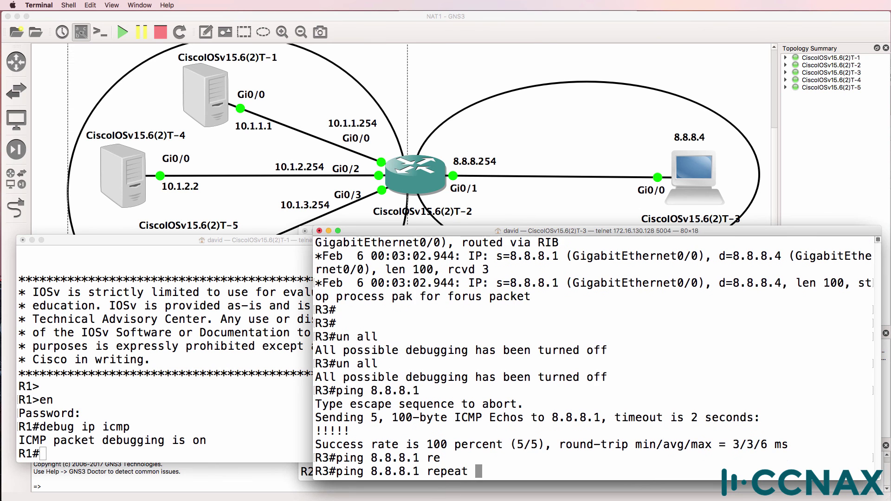
{"action": "type", "text": "1"}
{"action": "key", "text": "Return"}
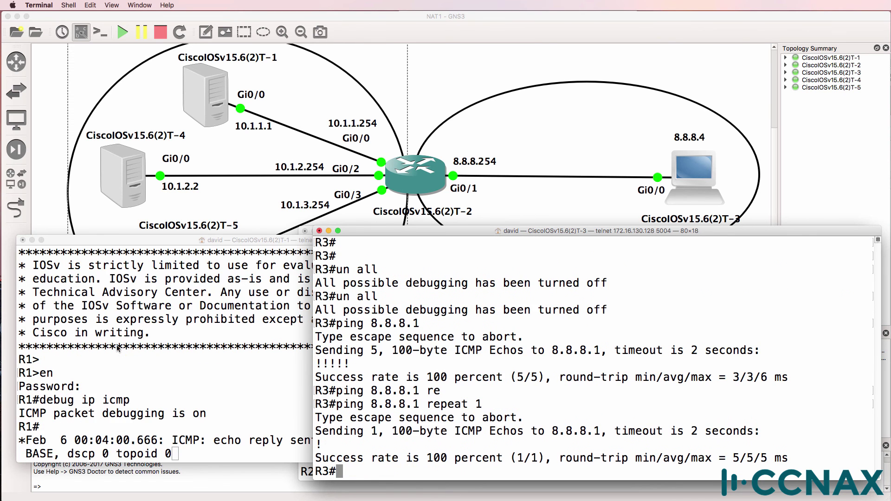
{"action": "left_click", "coordinate": [116, 345]}
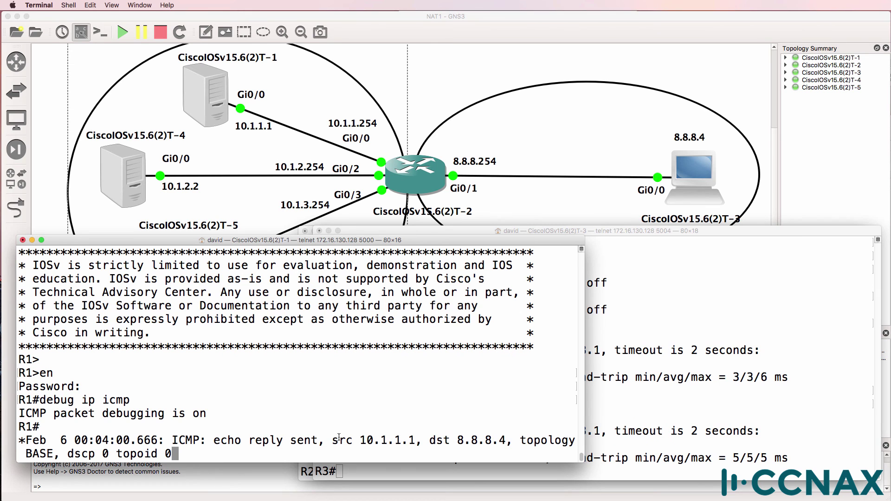
{"action": "left_click_drag", "start_coordinate": [332, 440], "coordinate": [514, 436]}
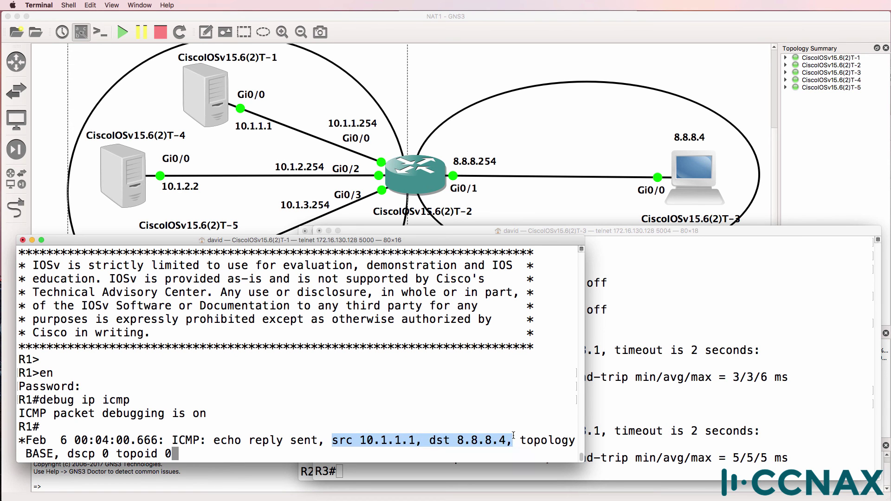
Enable ICMP debugging on R3, repeat the single ping, and compare R1's 10.1.1.1 reply with R3's 8.8.8.1
{"action": "left_click", "coordinate": [623, 414]}
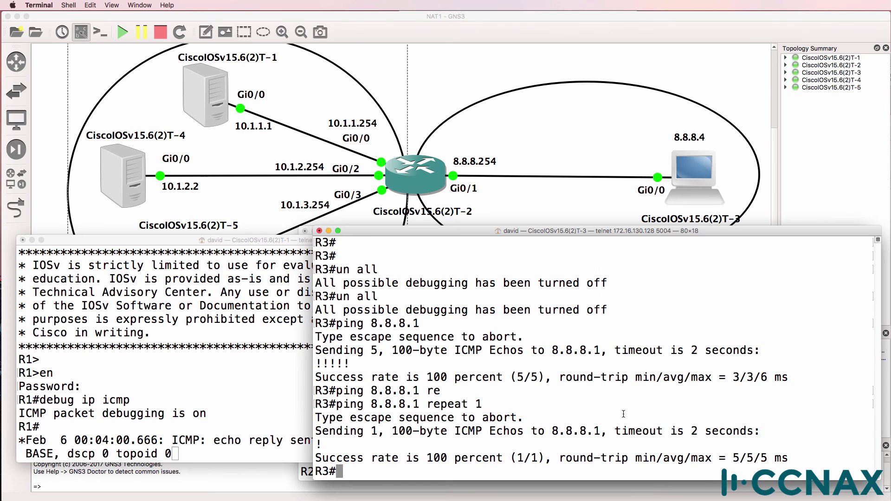
{"action": "type", "text": "debug ip "}
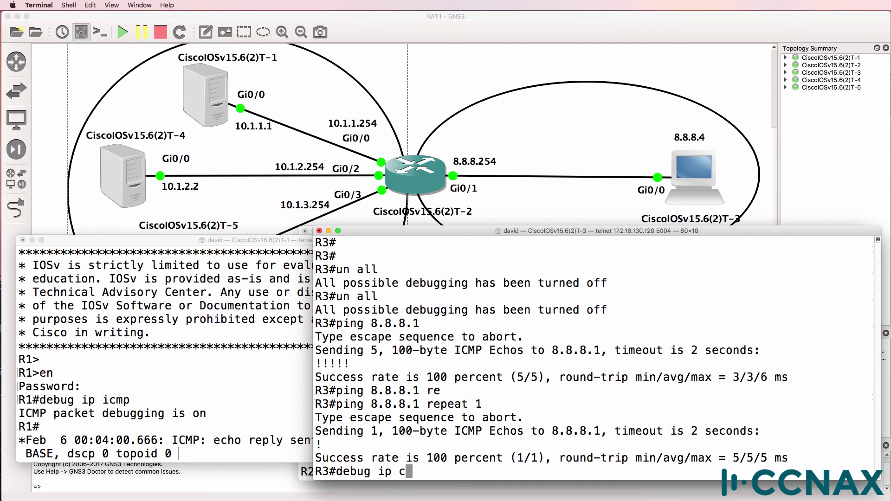
{"action": "type", "text": "icmp"}
{"action": "key", "text": "Return"}
{"action": "key", "text": "Up"}
{"action": "key", "text": "Up"}
{"action": "key", "text": "Return"}
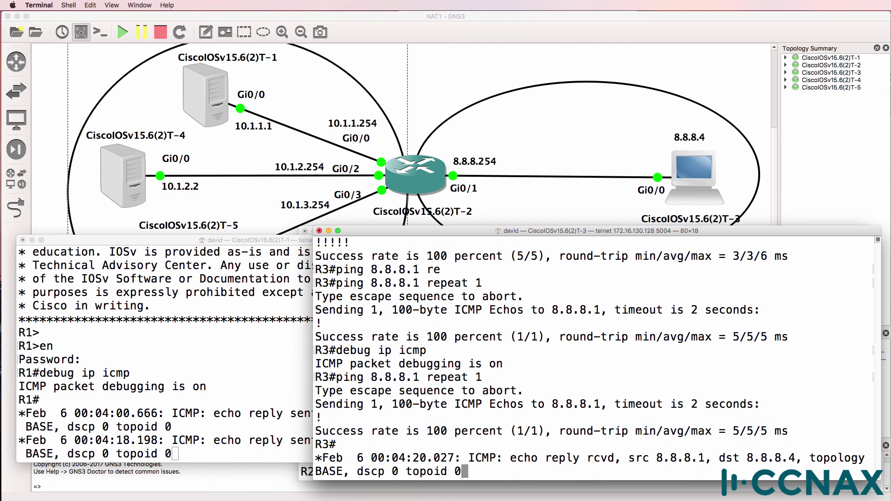
{"action": "left_click", "coordinate": [265, 380]}
{"action": "left_click_drag", "start_coordinate": [326, 440], "coordinate": [426, 440]}
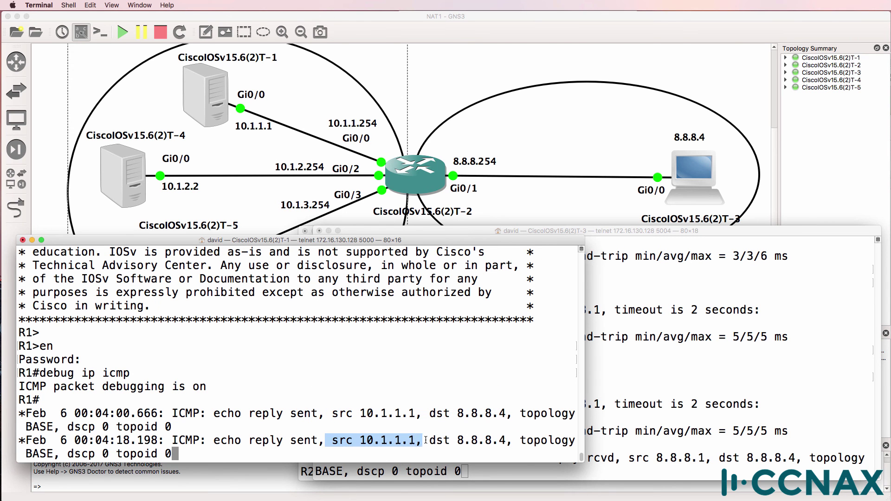
{"action": "left_click", "coordinate": [691, 471]}
{"action": "left_click_drag", "start_coordinate": [627, 459], "coordinate": [704, 458]}
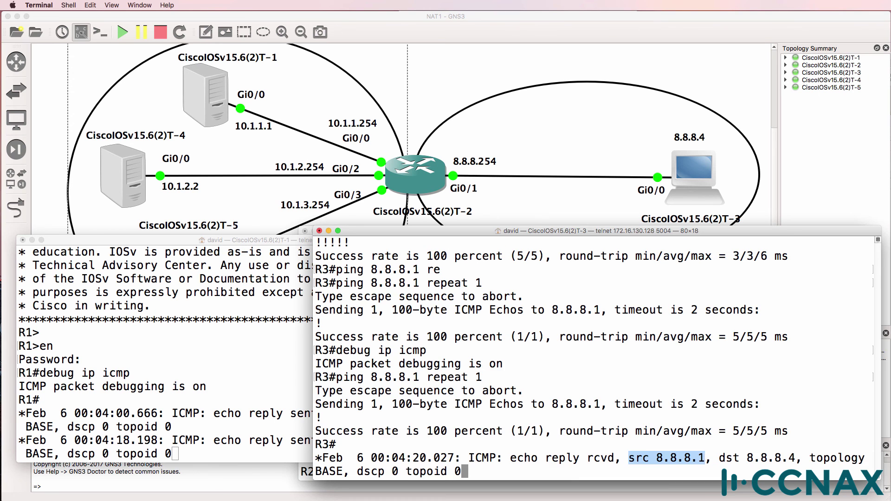
Exit configuration mode on R2 and run 'show ip nat translations'
{"action": "key", "text": "super+grave"}
{"action": "type", "text": "end"}
{"action": "key", "text": "Return"}
{"action": "type", "text": "sh "}
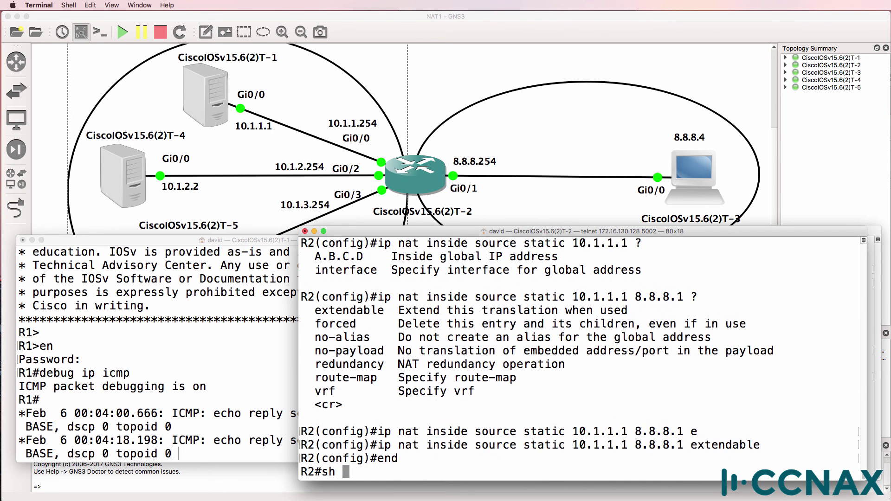
{"action": "type", "text": "ip nat tr"}
{"action": "key", "text": "Tab"}
{"action": "key", "text": "Return"}
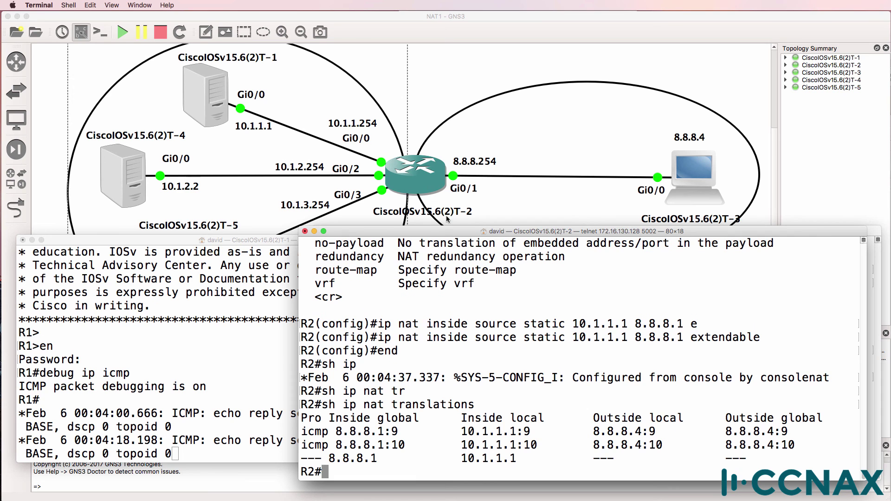
Highlight inside global 8.8.8.1 and inside local 10.1.1.1 in R2's NAT table
{"action": "left_click_drag", "start_coordinate": [441, 233], "coordinate": [384, 230]}
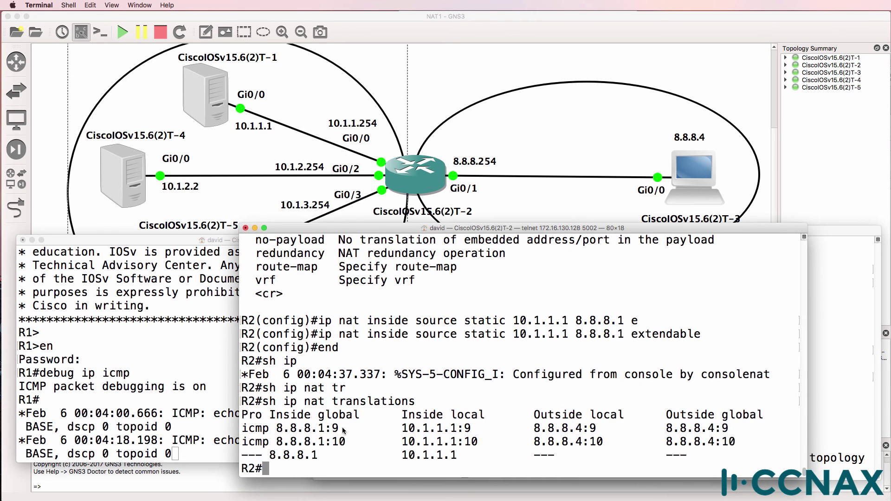
{"action": "left_click_drag", "start_coordinate": [345, 429], "coordinate": [274, 428]}
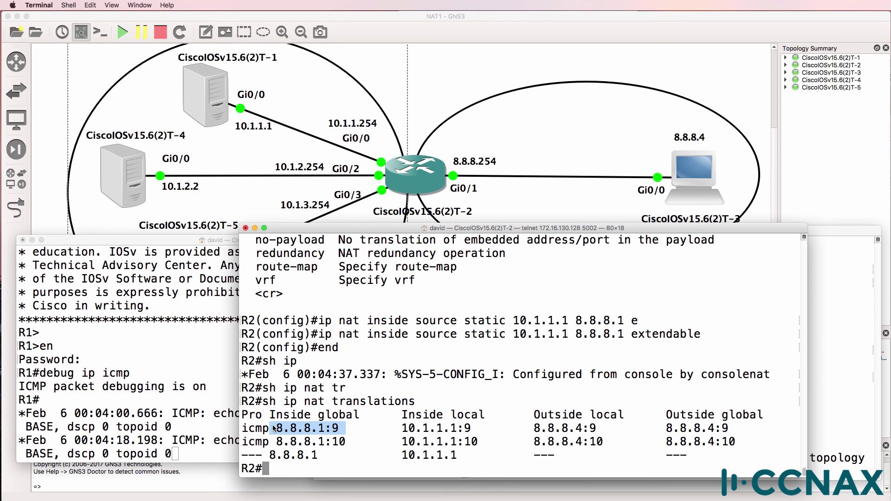
{"action": "left_click_drag", "start_coordinate": [397, 428], "coordinate": [473, 432]}
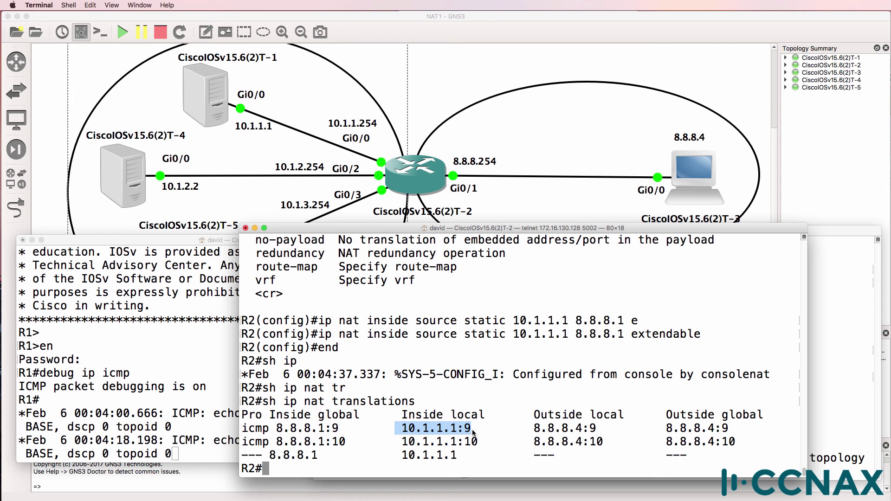
{"action": "left_click_drag", "start_coordinate": [401, 415], "coordinate": [486, 414]}
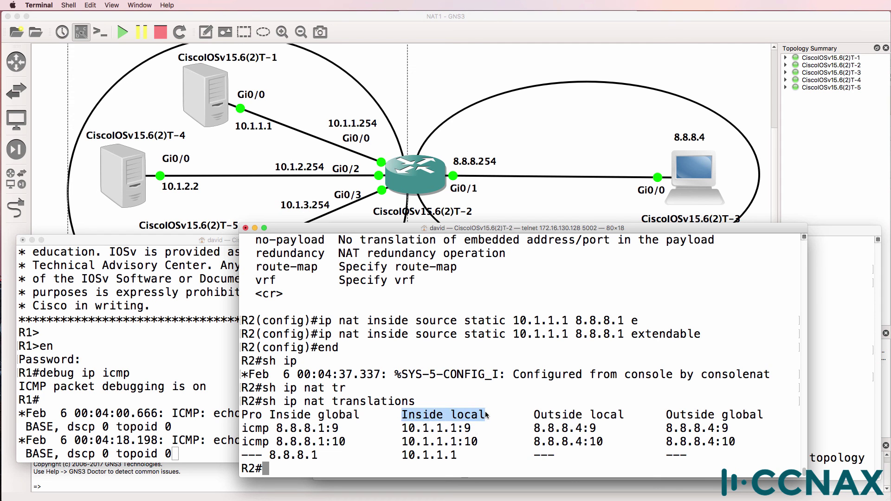
{"action": "left_click_drag", "start_coordinate": [401, 429], "coordinate": [458, 430]}
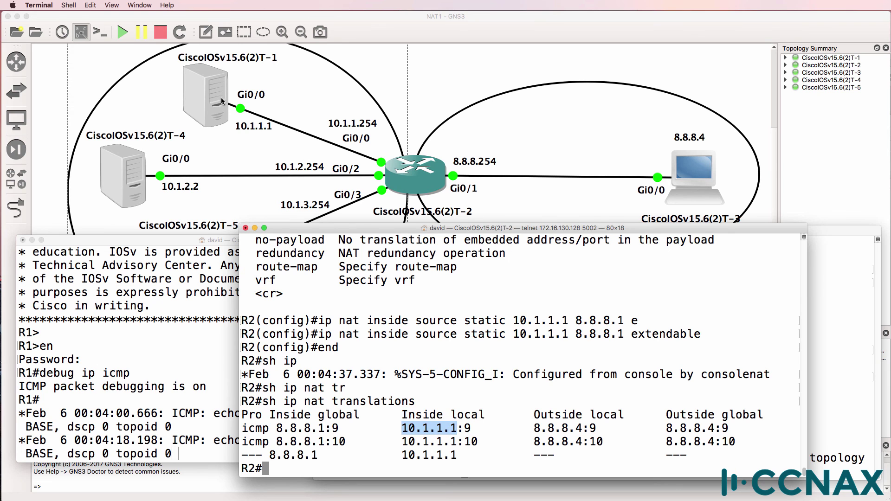
Run 'show ip interface brief' on R1 and highlight GigabitEthernet0/0's address 10.1.1.1
{"action": "left_click", "coordinate": [202, 336]}
{"action": "key", "text": "Return"}
{"action": "type", "text": "sh ip i"}
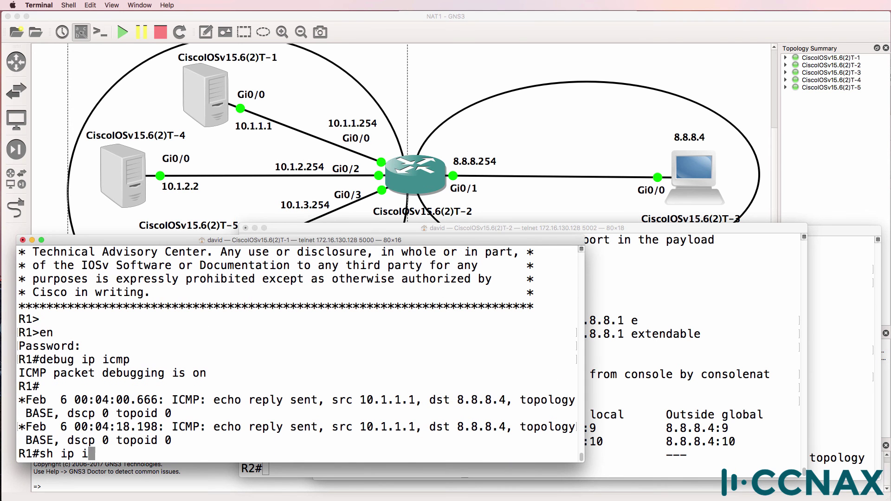
{"action": "type", "text": "nt brief"}
{"action": "key", "text": "Return"}
{"action": "left_click_drag", "start_coordinate": [207, 346], "coordinate": [271, 345]}
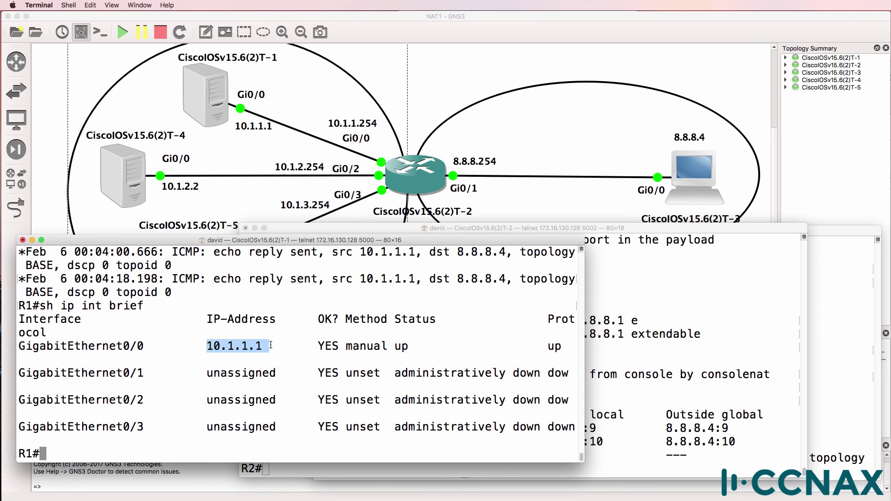
Highlight 8.8.8.1 under the Inside global column in R2's NAT table
{"action": "left_click", "coordinate": [668, 325]}
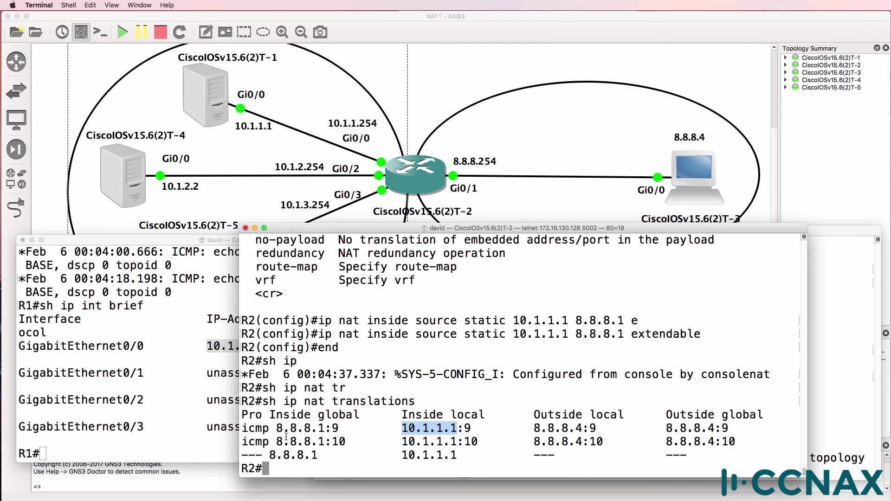
{"action": "left_click_drag", "start_coordinate": [325, 428], "coordinate": [277, 428]}
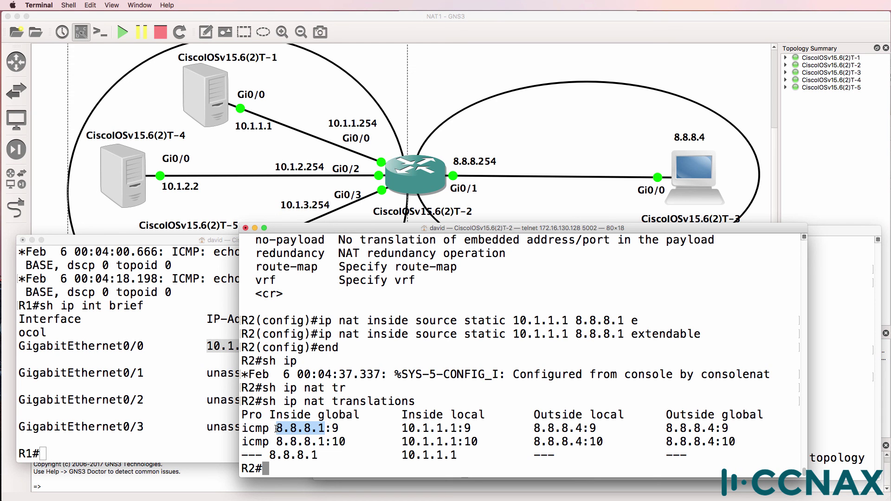
{"action": "left_click_drag", "start_coordinate": [273, 415], "coordinate": [360, 415]}
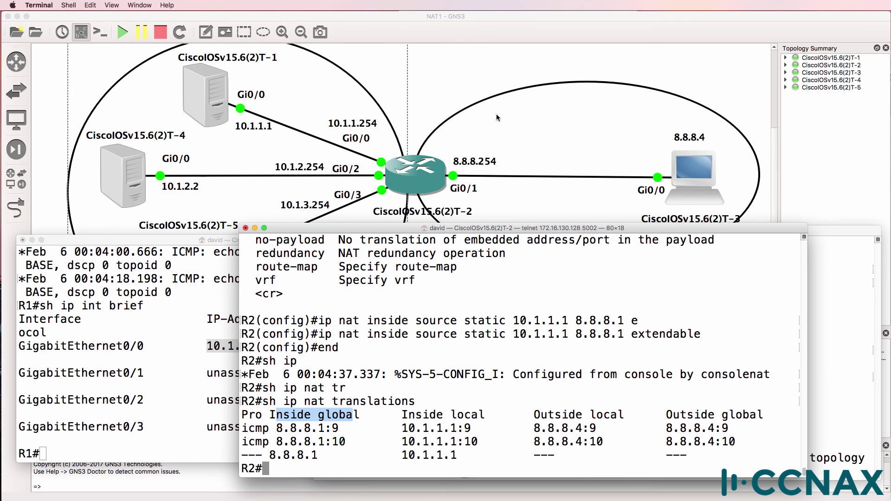